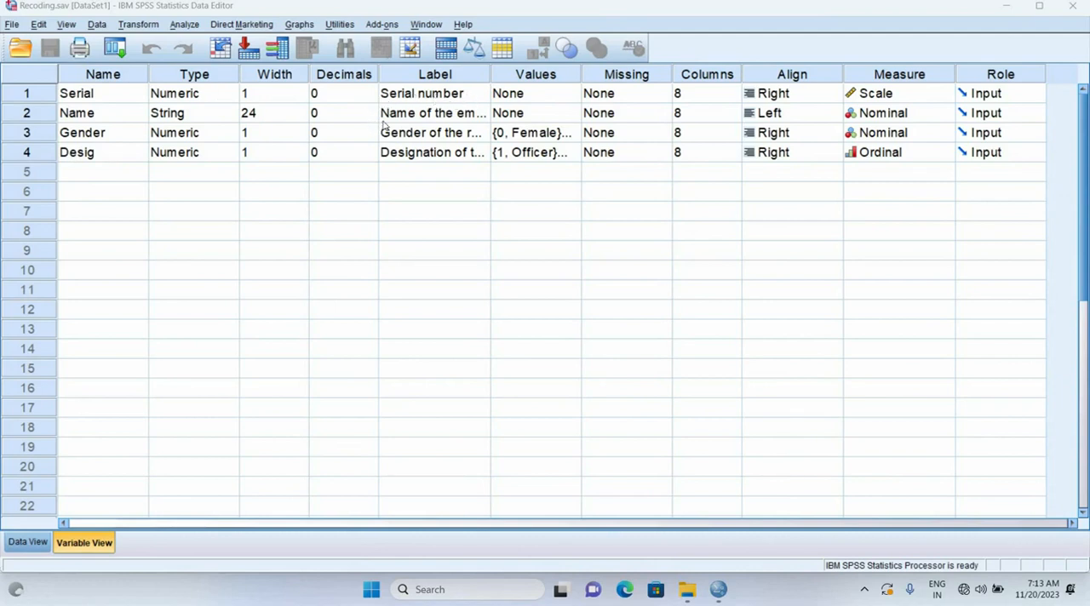
Review the labels of the Name, Gender and Desig variables and look through the data records
{"action": "left_click", "coordinate": [475, 120]}
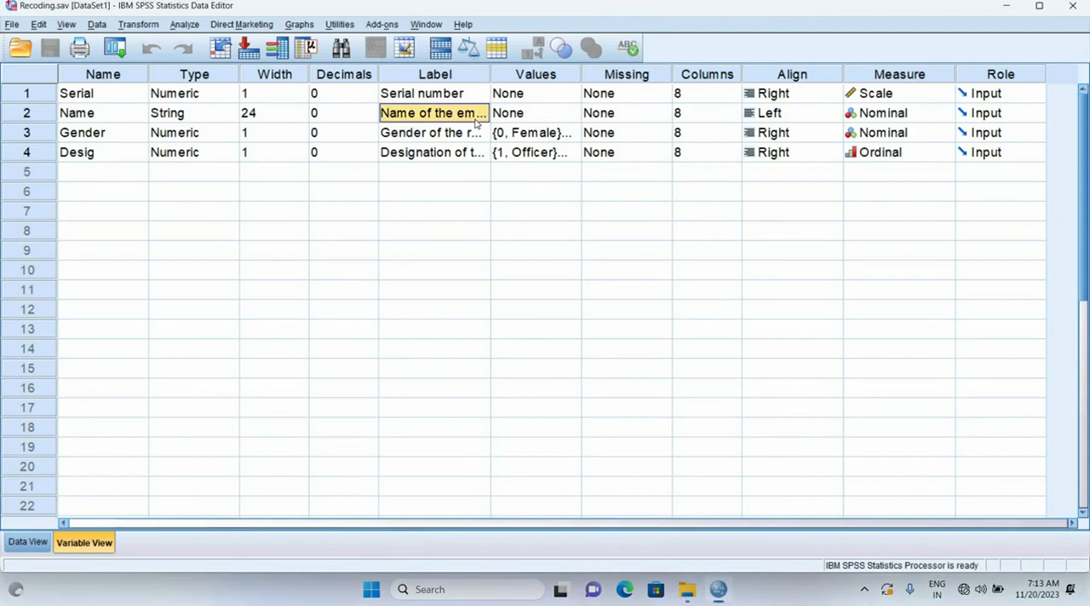
{"action": "left_click", "coordinate": [409, 139]}
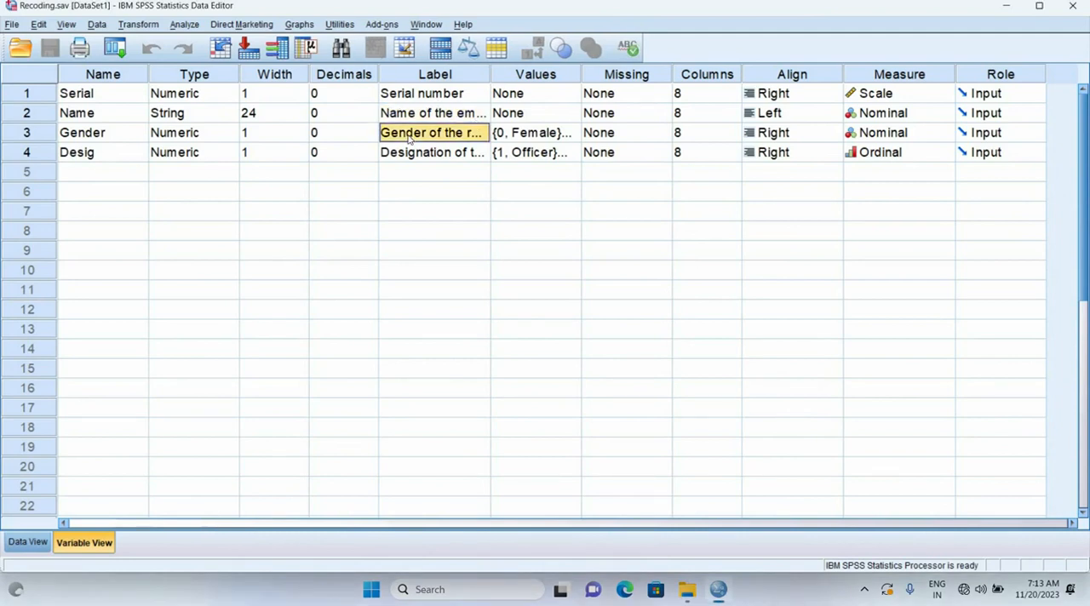
{"action": "left_click", "coordinate": [482, 158]}
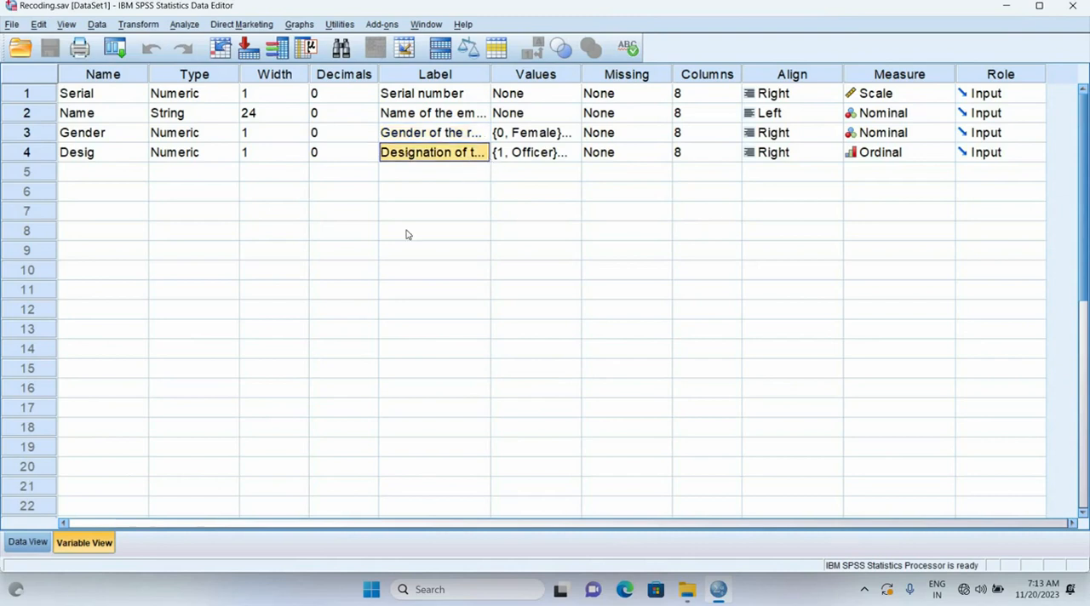
{"action": "left_click", "coordinate": [34, 543]}
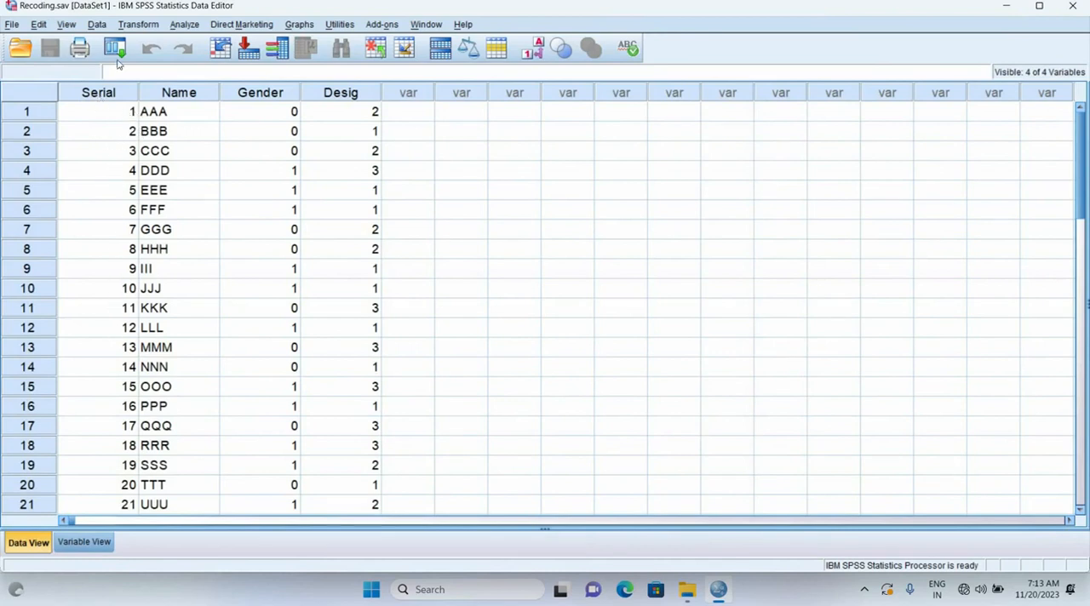
{"action": "scroll", "coordinate": [92, 237], "scroll_direction": "down", "scroll_amount": 7}
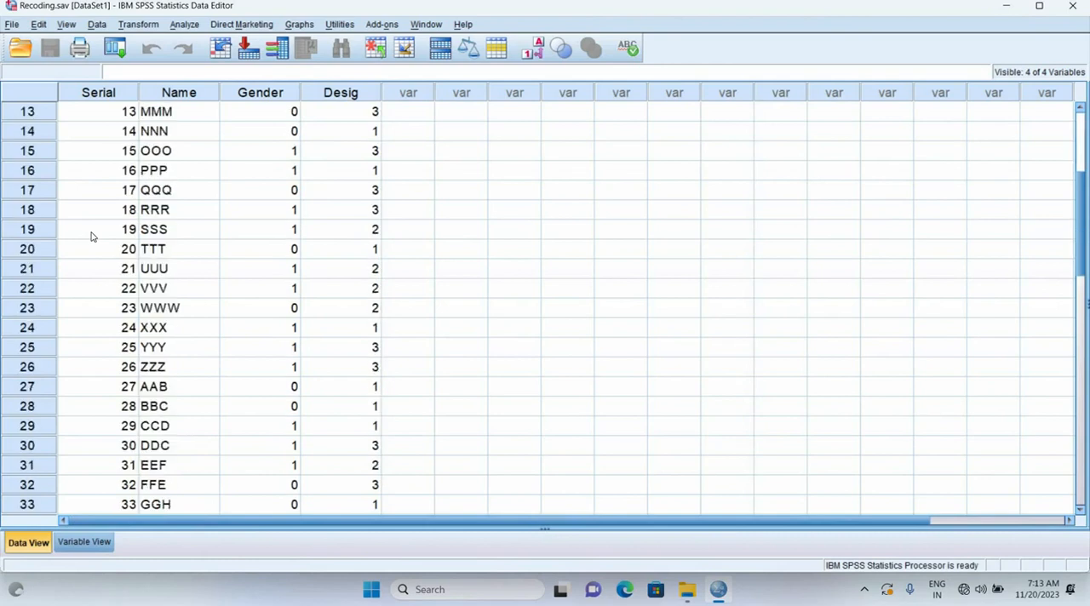
{"action": "scroll", "coordinate": [92, 237], "scroll_direction": "up", "scroll_amount": 1}
{"action": "scroll", "coordinate": [92, 237], "scroll_direction": "up", "scroll_amount": 6}
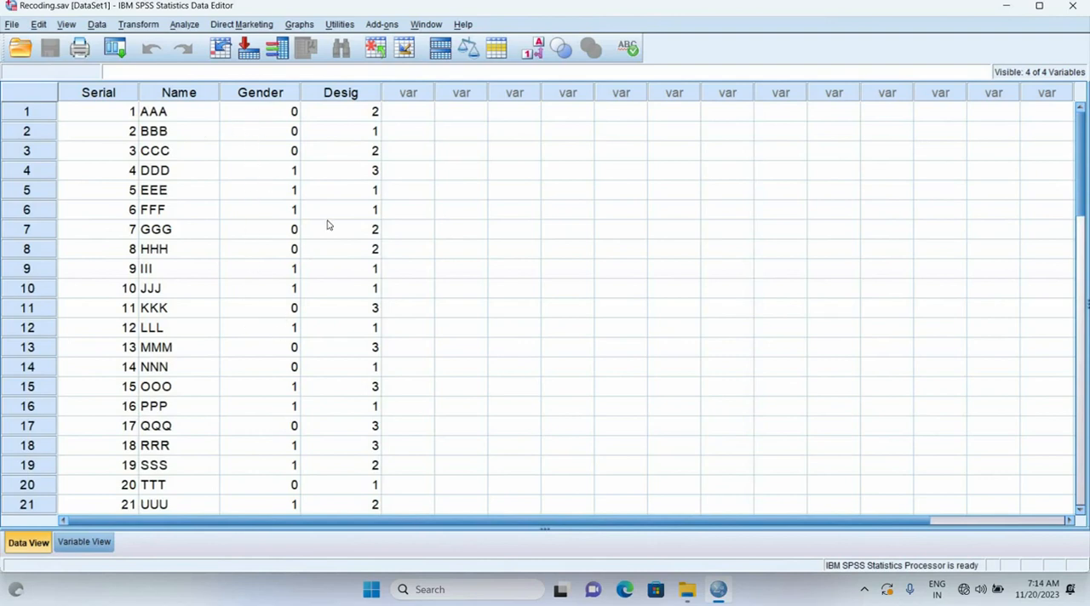
Check the value labels defined for the Gender and Desig variables
{"action": "left_click", "coordinate": [88, 542]}
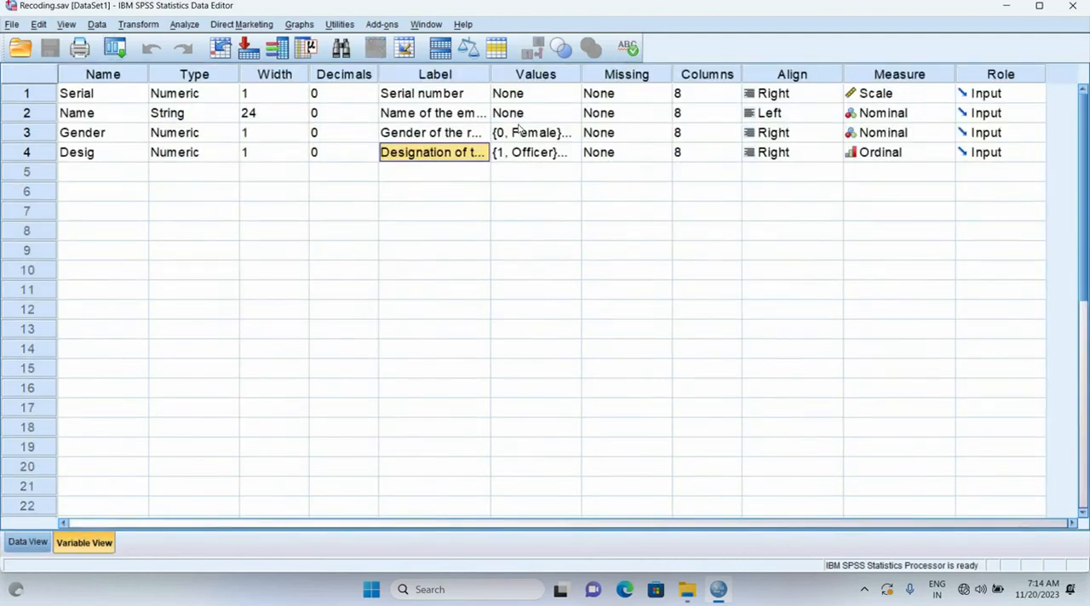
{"action": "left_click", "coordinate": [519, 130]}
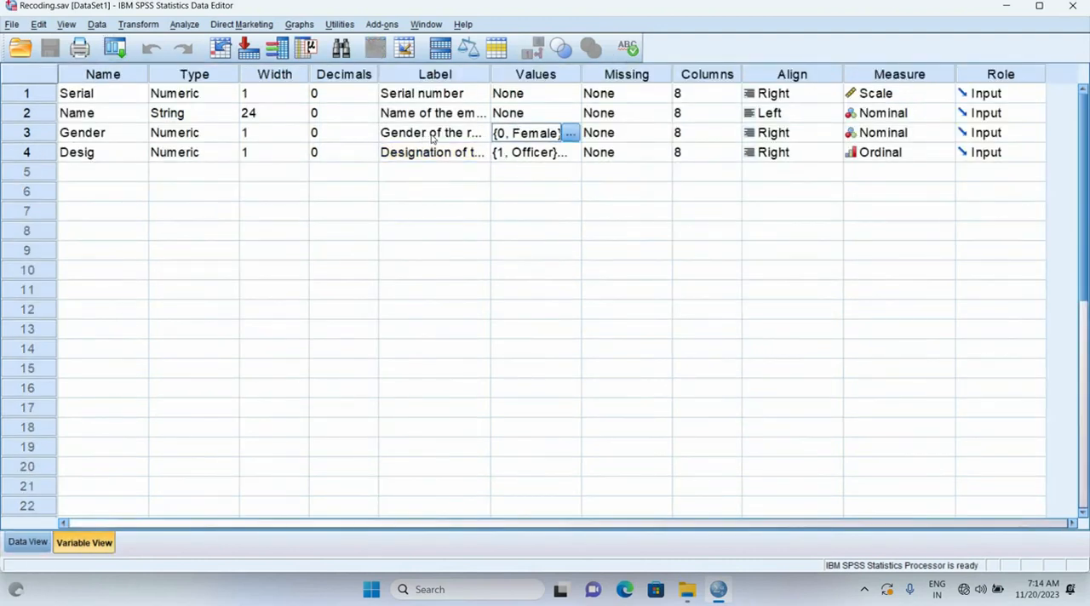
{"action": "left_click", "coordinate": [571, 134]}
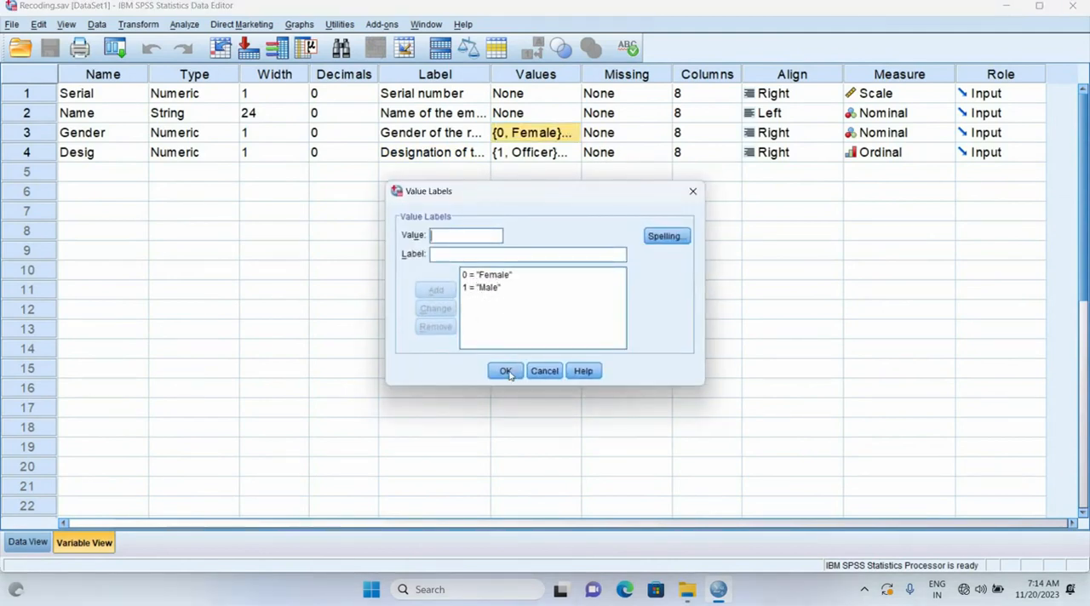
{"action": "key", "text": "Return"}
{"action": "left_click", "coordinate": [562, 154]}
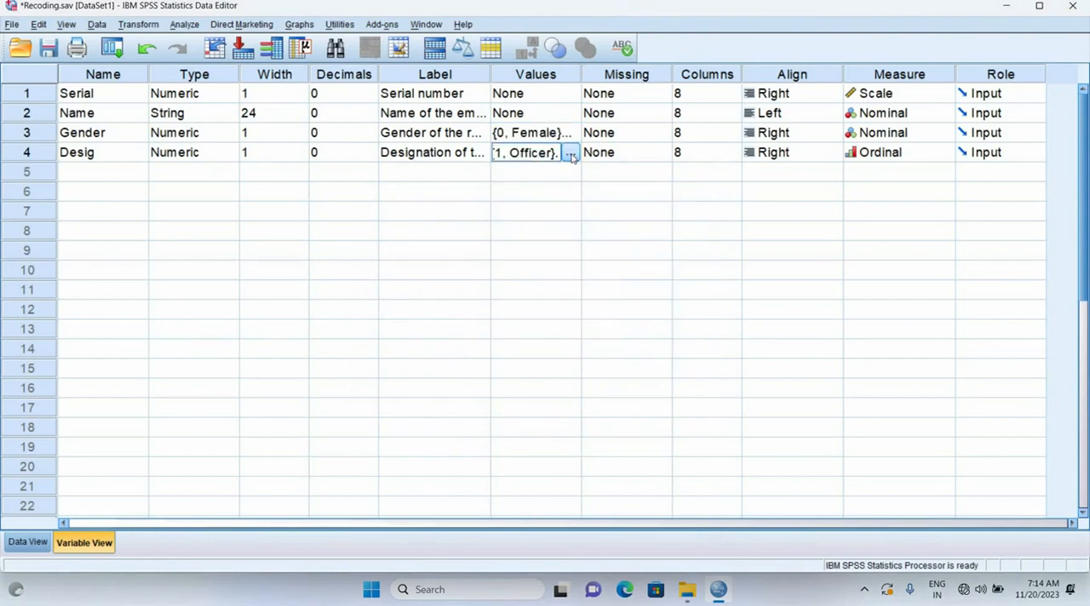
{"action": "left_click", "coordinate": [569, 154]}
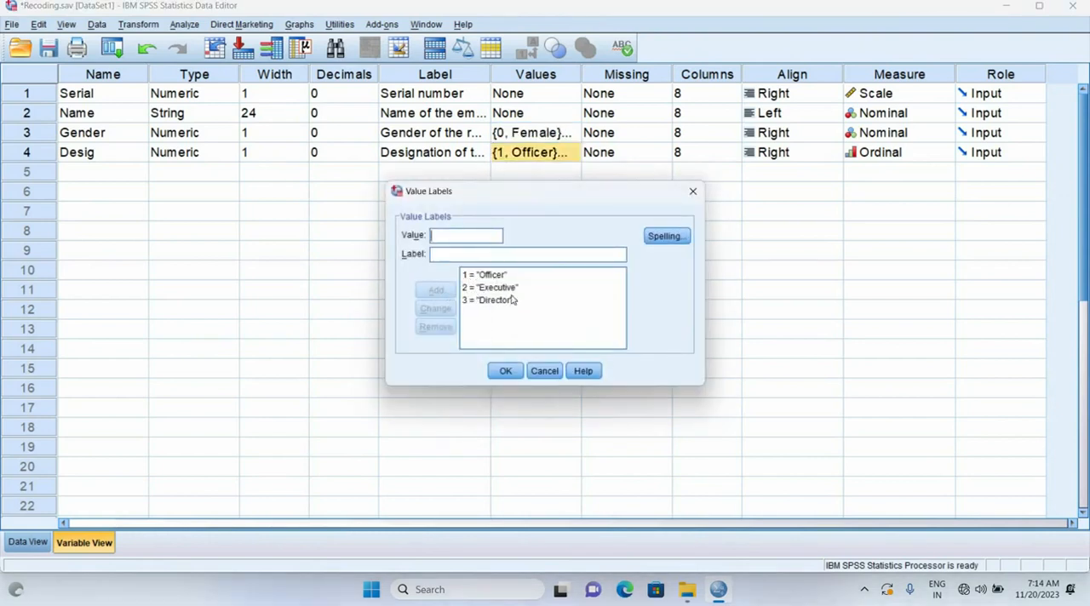
{"action": "left_click", "coordinate": [504, 370]}
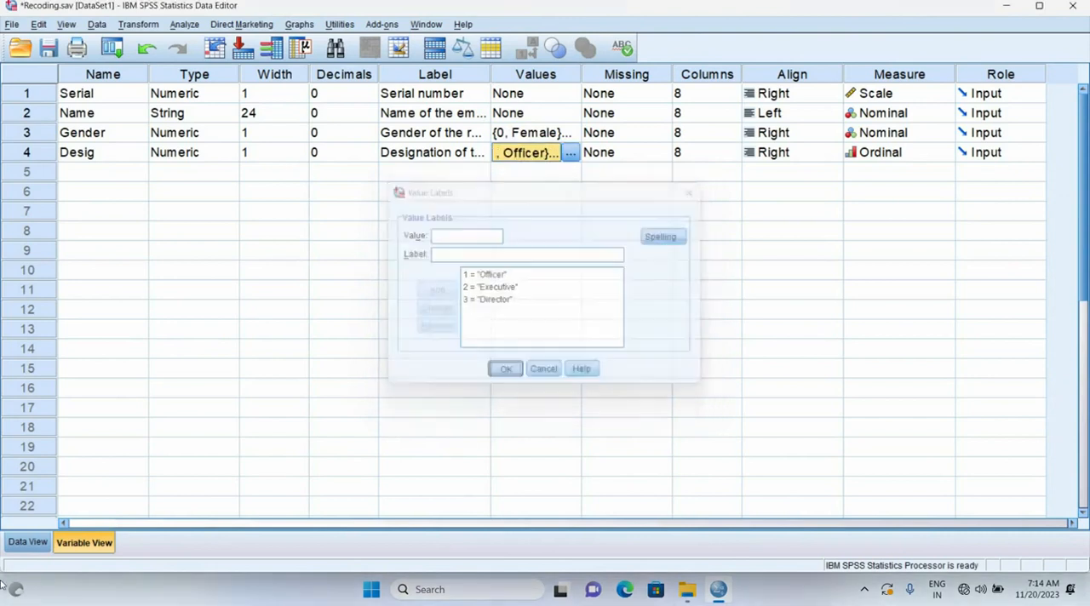
Start Recode into Same Variables on the data and add the Gender variable as the one to recode
{"action": "left_click", "coordinate": [25, 546]}
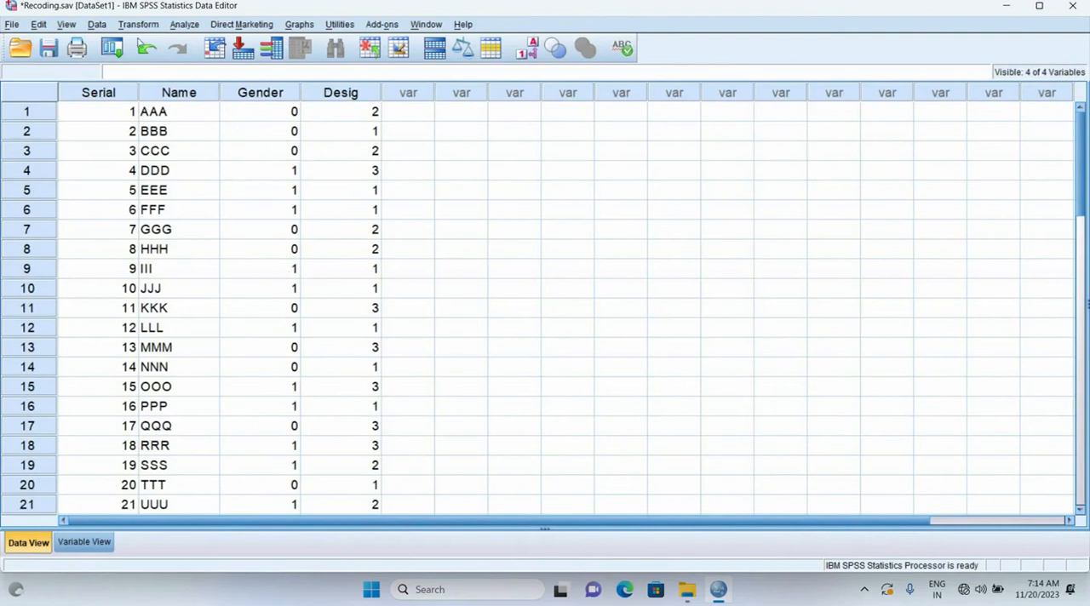
{"action": "left_click", "coordinate": [137, 26]}
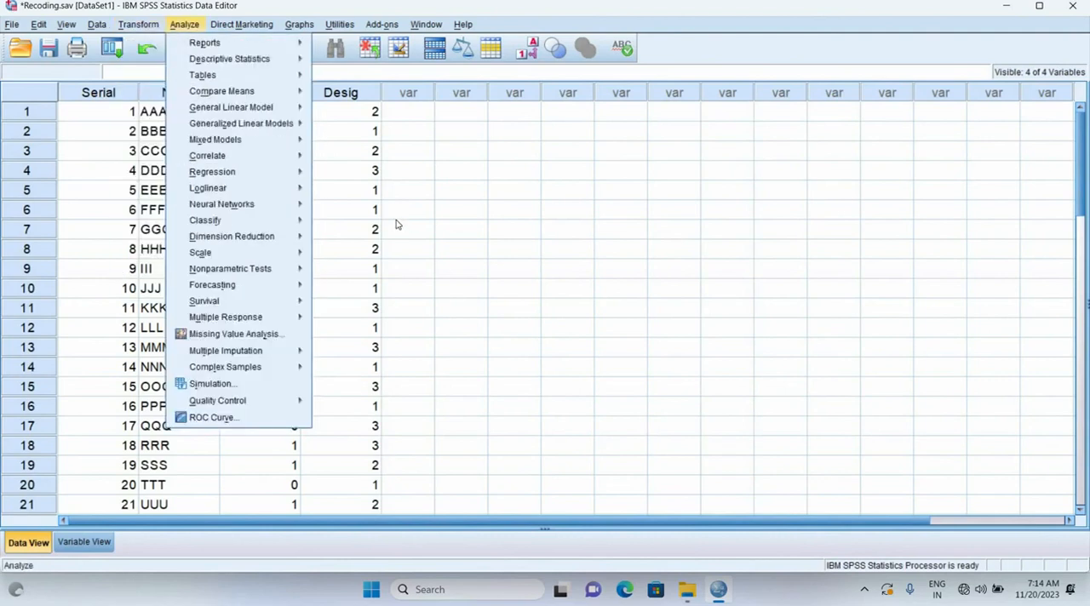
{"action": "mouse_move", "coordinate": [142, 21]}
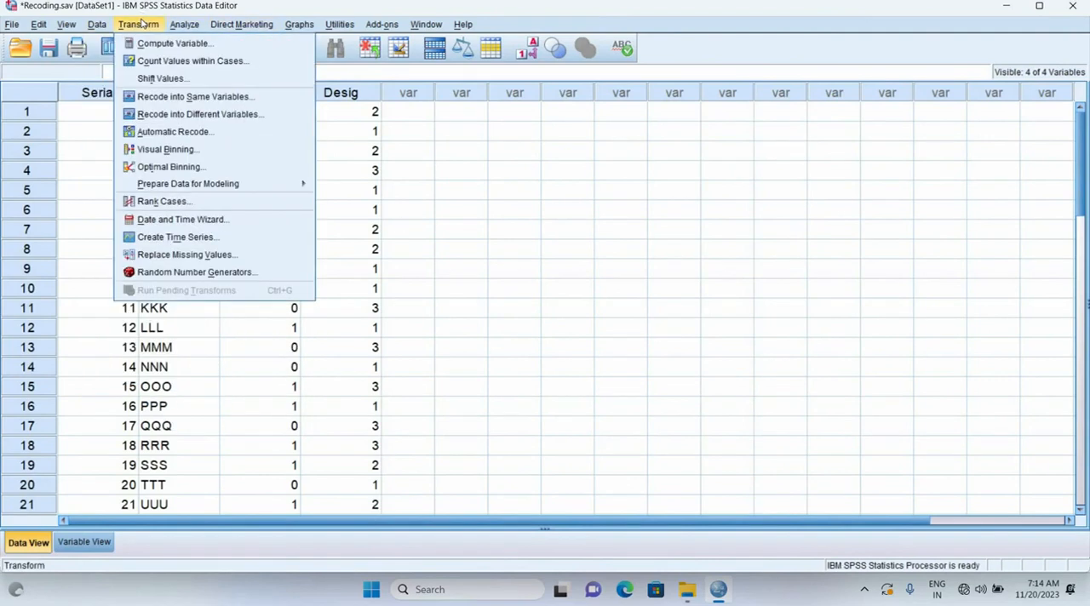
{"action": "left_click", "coordinate": [166, 98]}
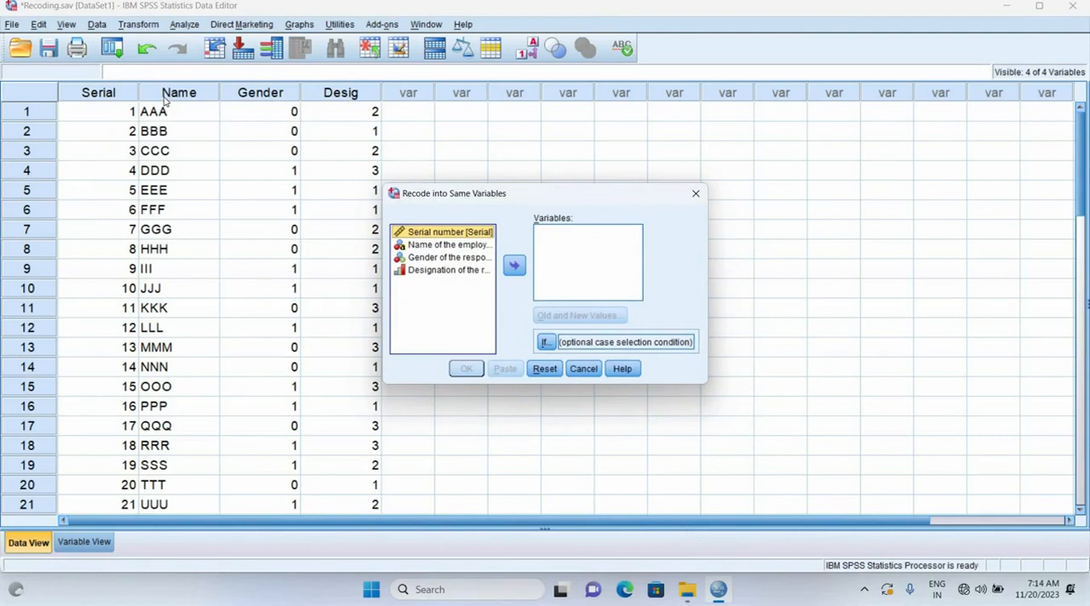
{"action": "left_click", "coordinate": [258, 96]}
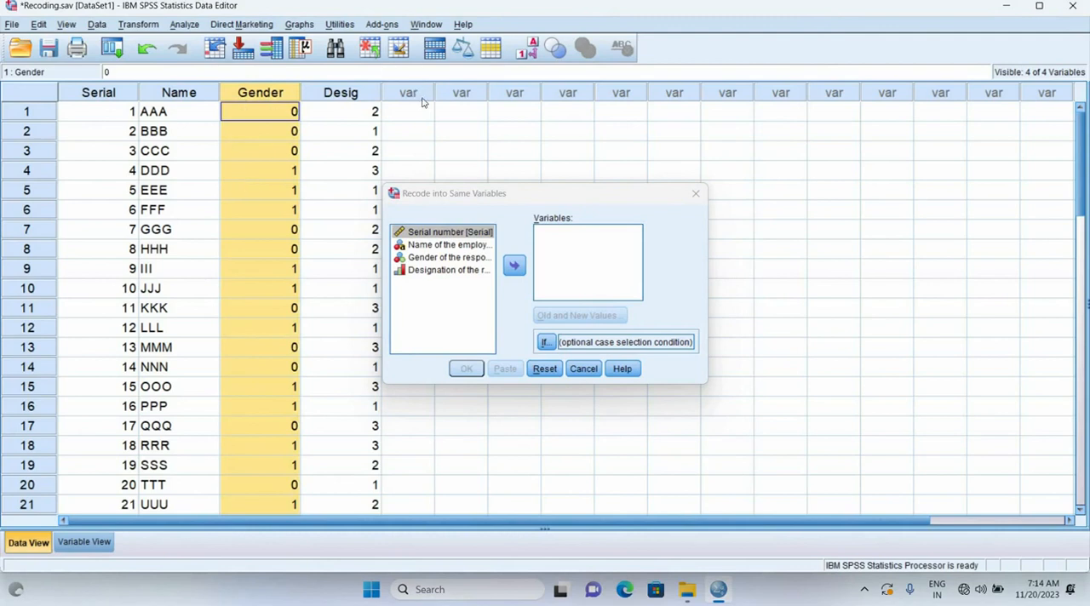
{"action": "left_click", "coordinate": [423, 258]}
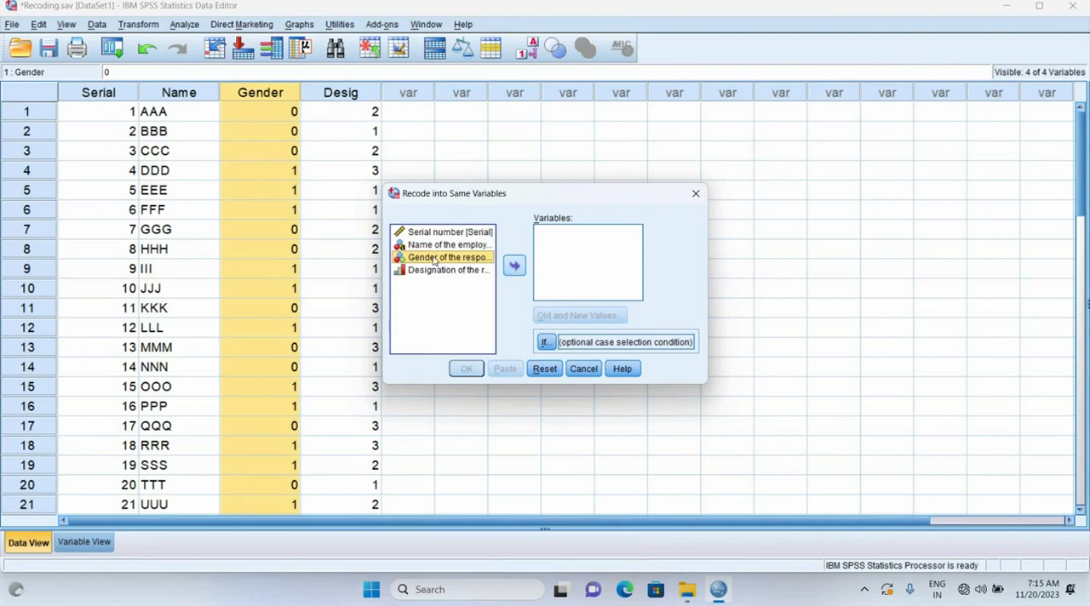
{"action": "left_click", "coordinate": [514, 266]}
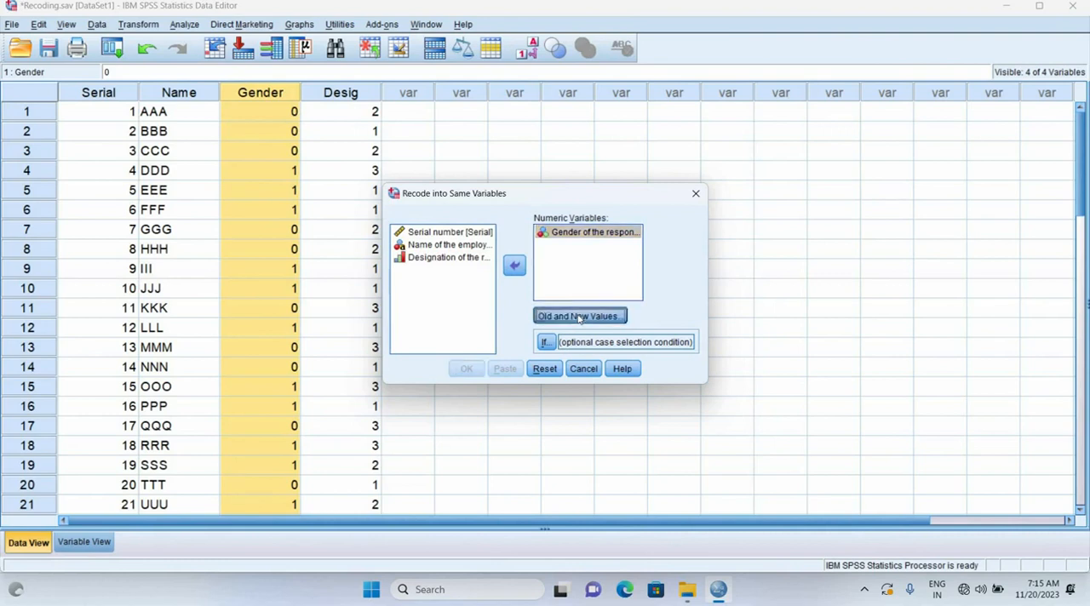
Define the old and new values for the Gender recode: 0 becomes 1 and 1 becomes 0
{"action": "left_click", "coordinate": [578, 316]}
{"action": "left_click", "coordinate": [354, 206]}
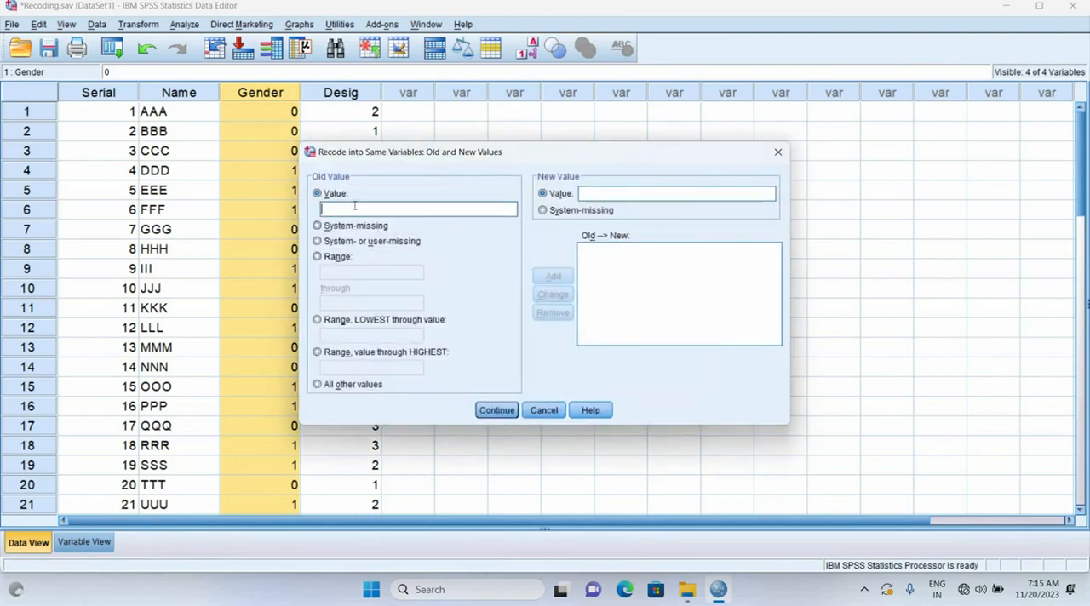
{"action": "type", "text": "0"}
{"action": "left_click", "coordinate": [640, 193]}
{"action": "type", "text": "1"}
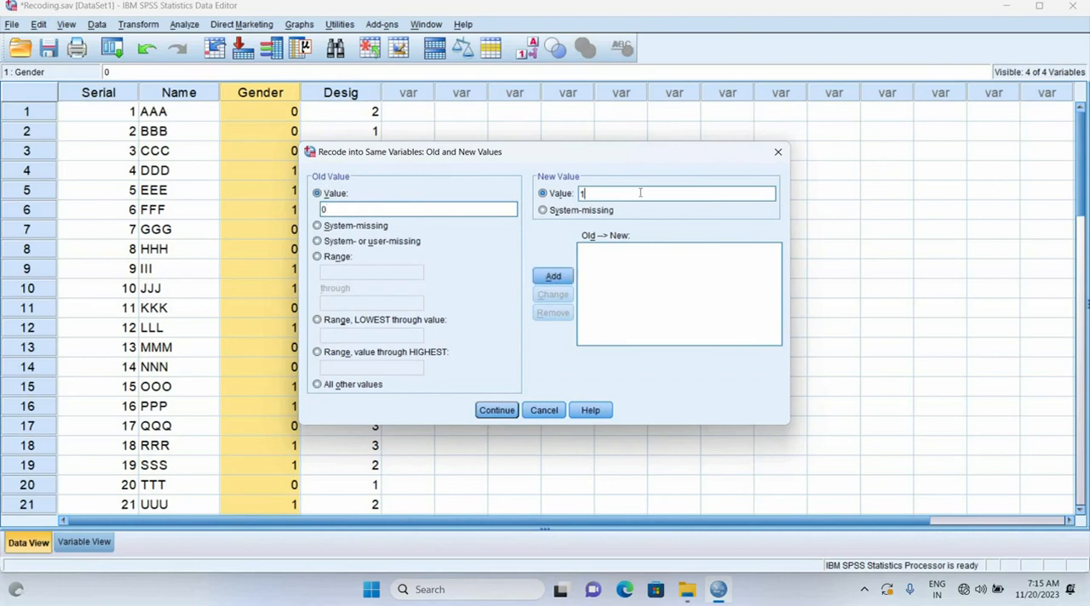
{"action": "left_click", "coordinate": [553, 277]}
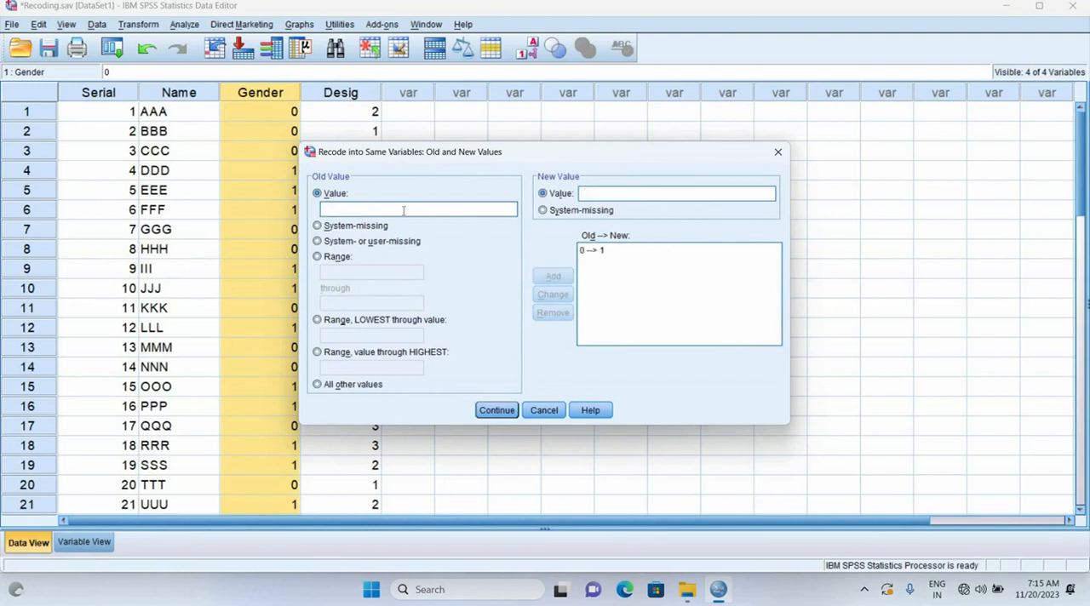
{"action": "left_click", "coordinate": [595, 192]}
{"action": "type", "text": "0"}
{"action": "left_click", "coordinate": [555, 278]}
{"action": "left_click", "coordinate": [497, 410]}
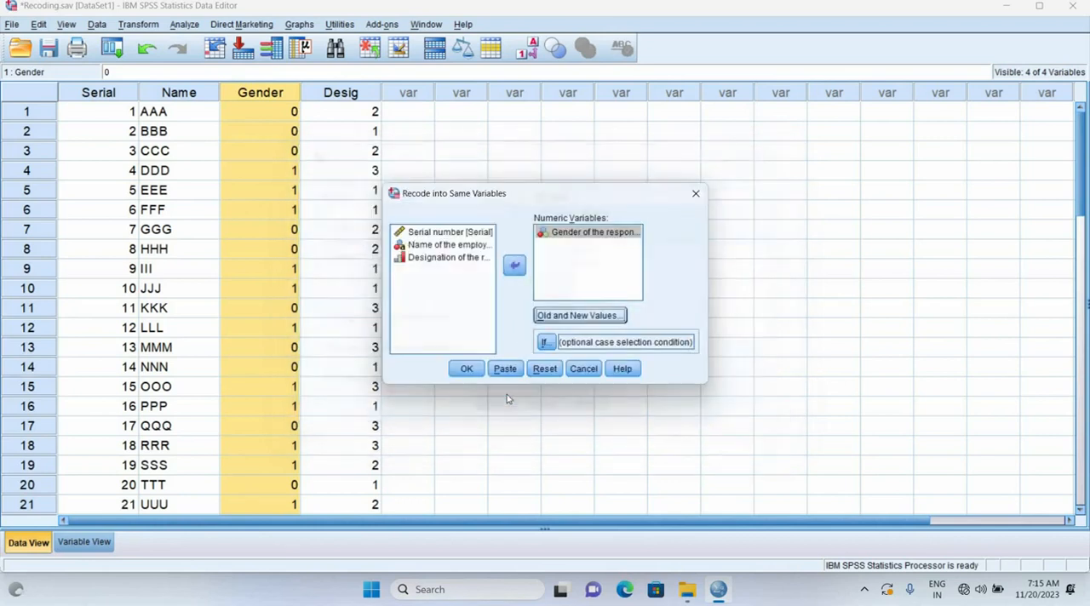
Run the Gender recode and close the resulting output document without saving it
{"action": "left_click", "coordinate": [477, 373]}
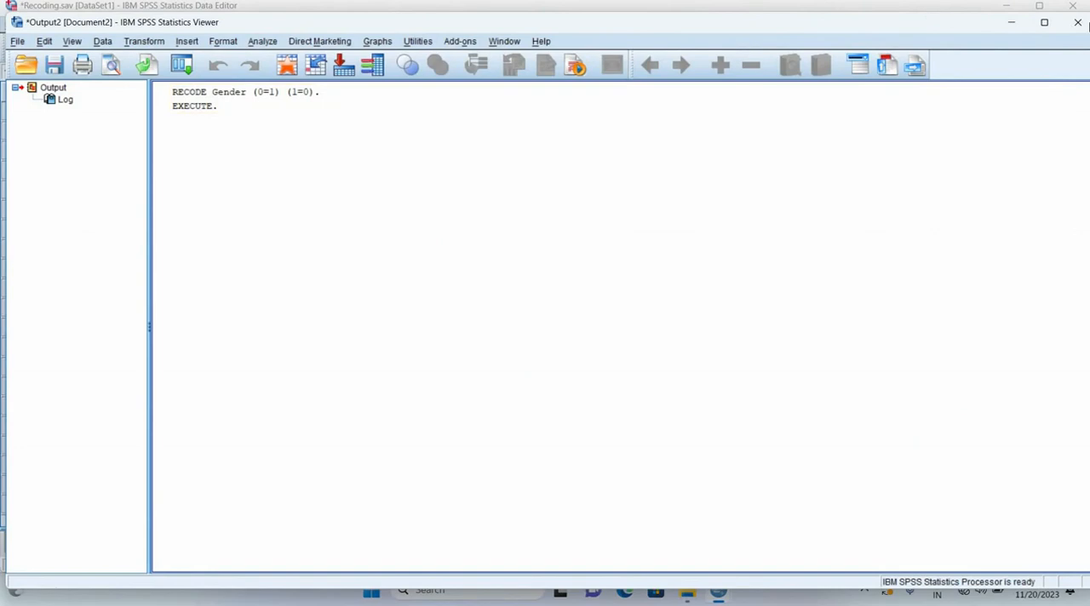
{"action": "left_click", "coordinate": [1077, 22]}
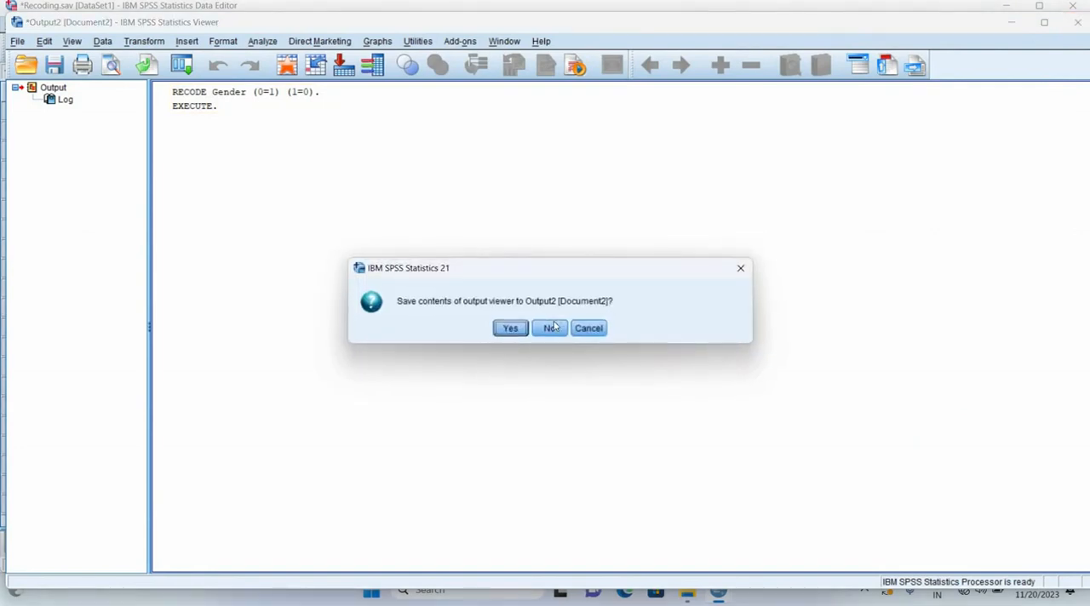
{"action": "left_click", "coordinate": [550, 327]}
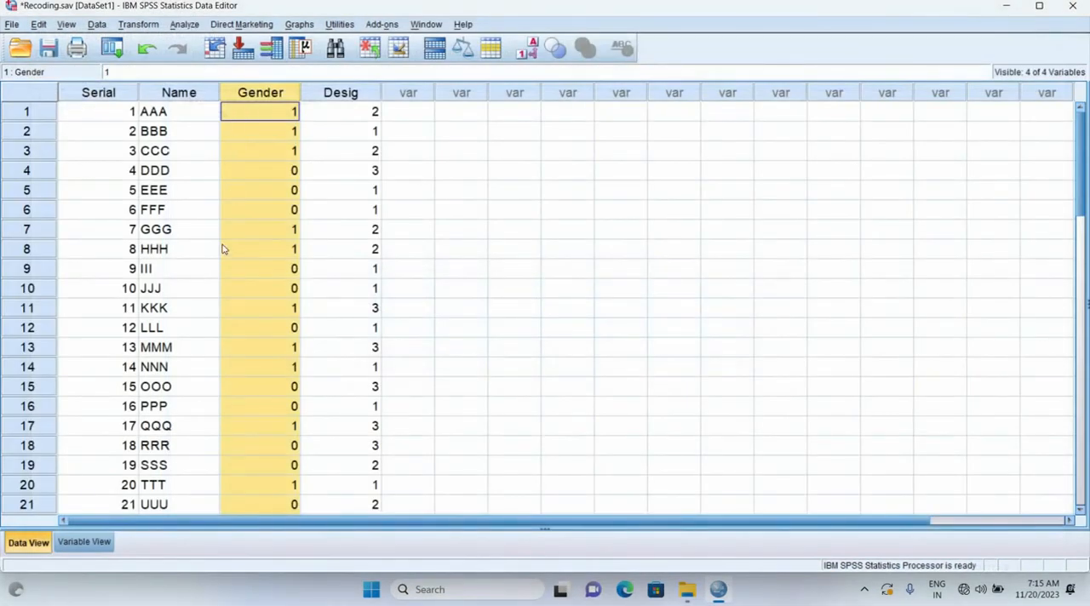
View the data with value labels in place of numeric codes, and switch back to the codes
{"action": "left_click", "coordinate": [370, 138]}
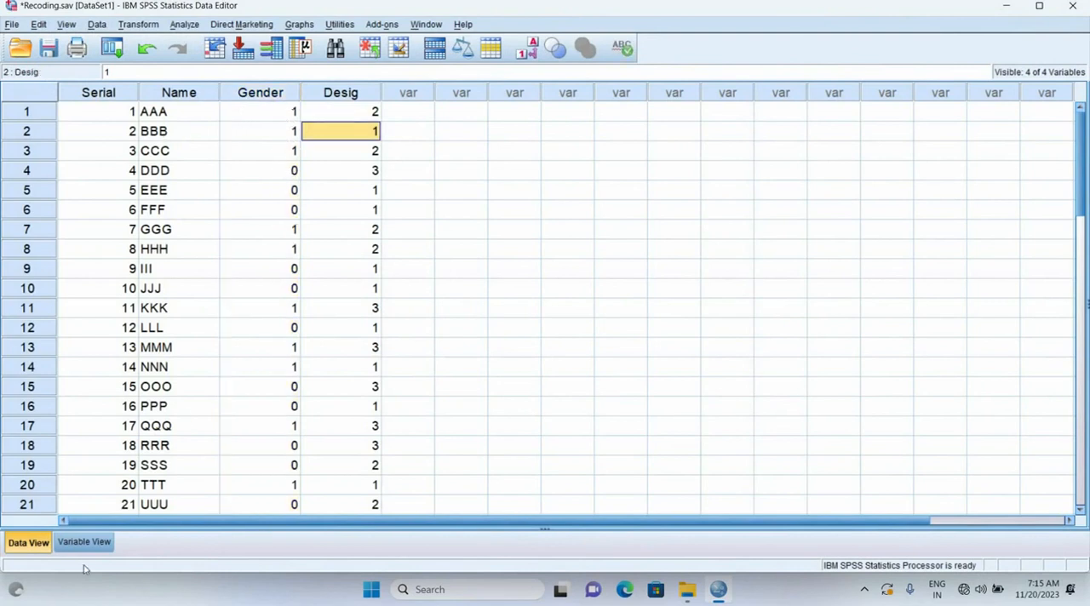
{"action": "left_click", "coordinate": [528, 51]}
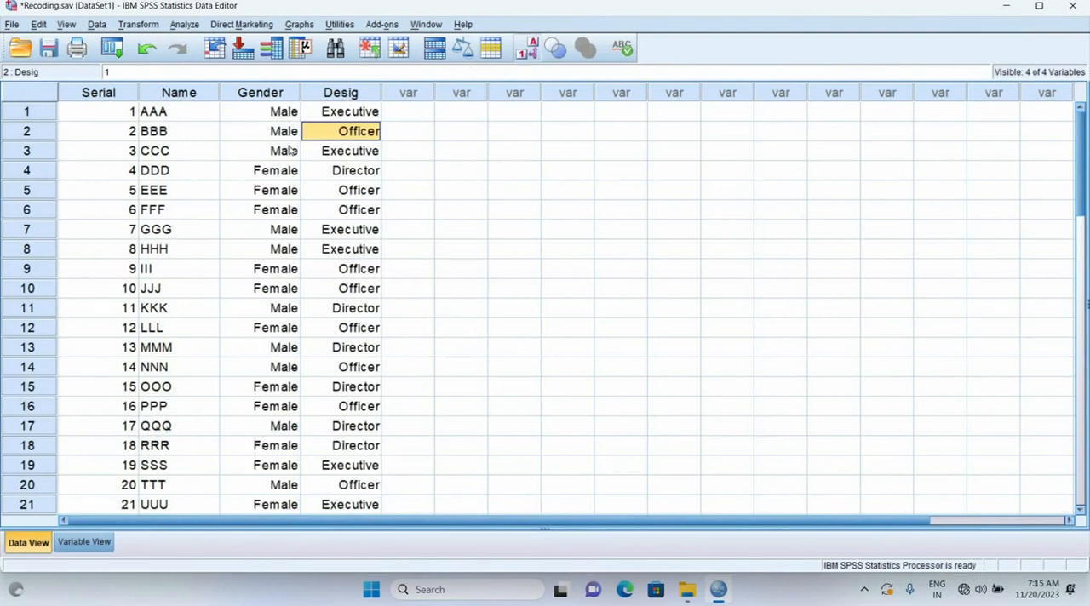
{"action": "left_click", "coordinate": [528, 50]}
Change the value label of code 0 for the Gender variable to "Male"
{"action": "left_click", "coordinate": [92, 542]}
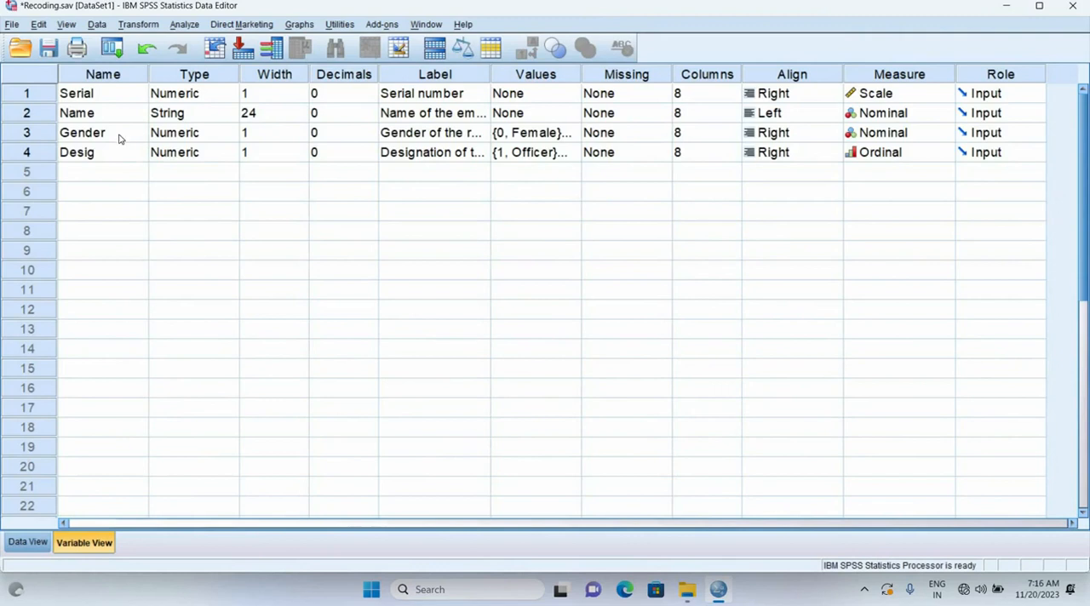
{"action": "left_click", "coordinate": [119, 138]}
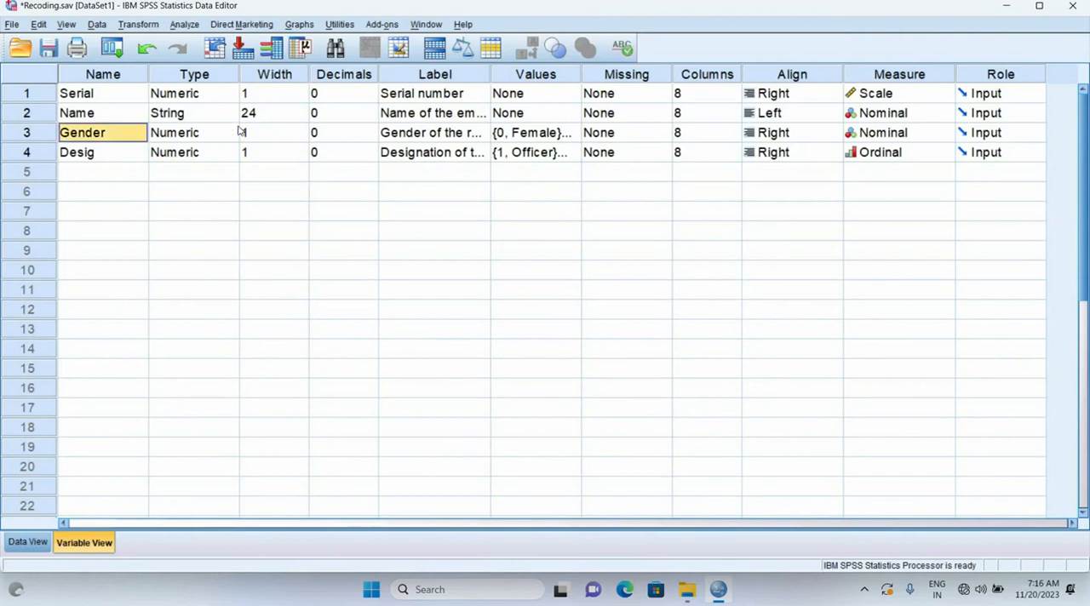
{"action": "left_click", "coordinate": [541, 137]}
{"action": "left_click", "coordinate": [571, 133]}
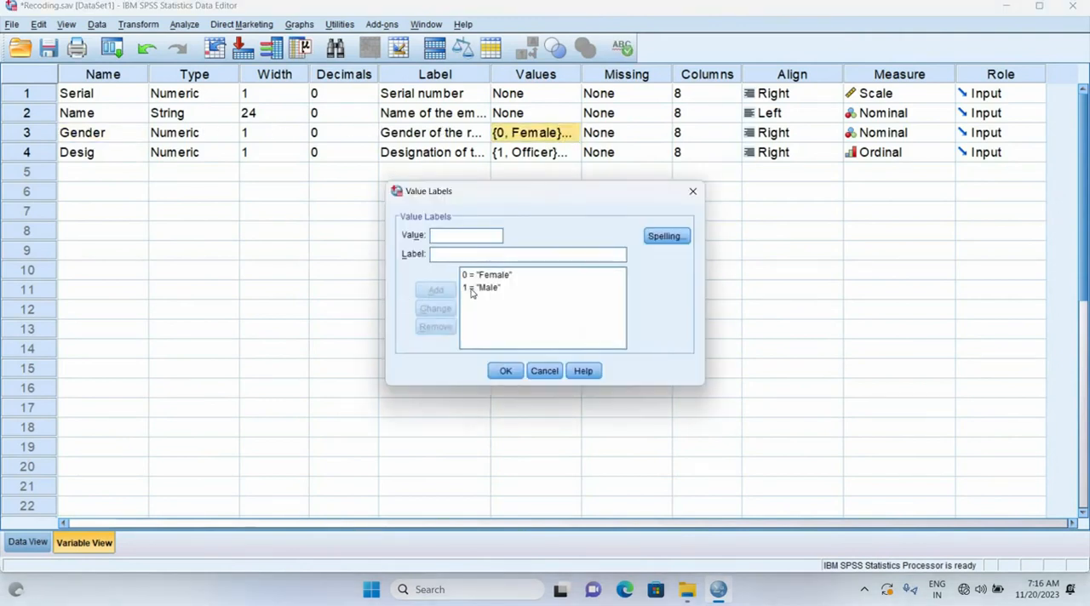
{"action": "left_click", "coordinate": [495, 274]}
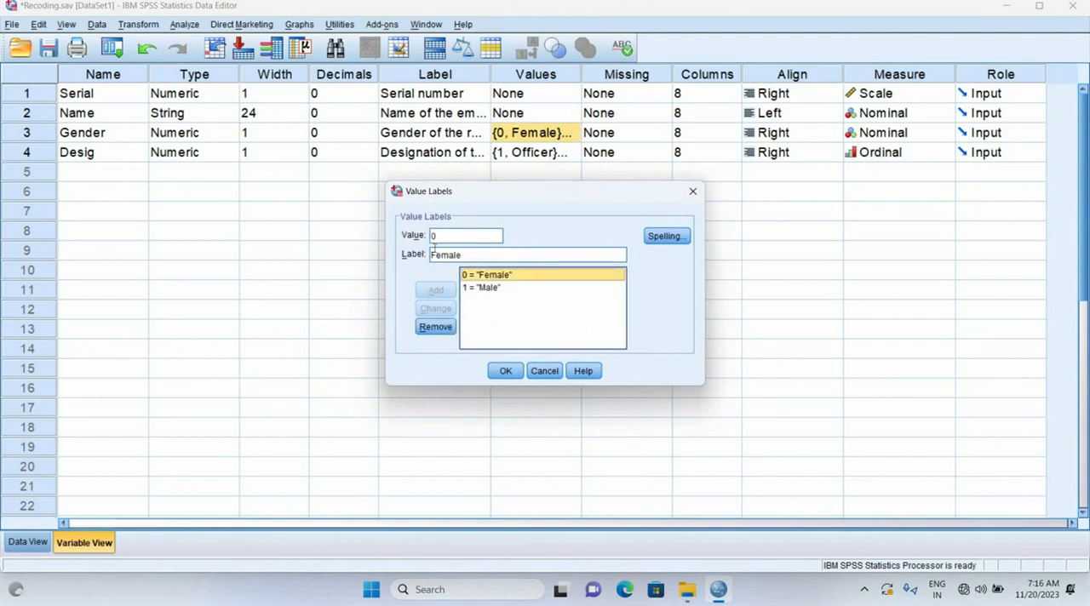
{"action": "left_click", "coordinate": [441, 253]}
{"action": "key", "text": "BackSpace"}
{"action": "key", "text": "BackSpace"}
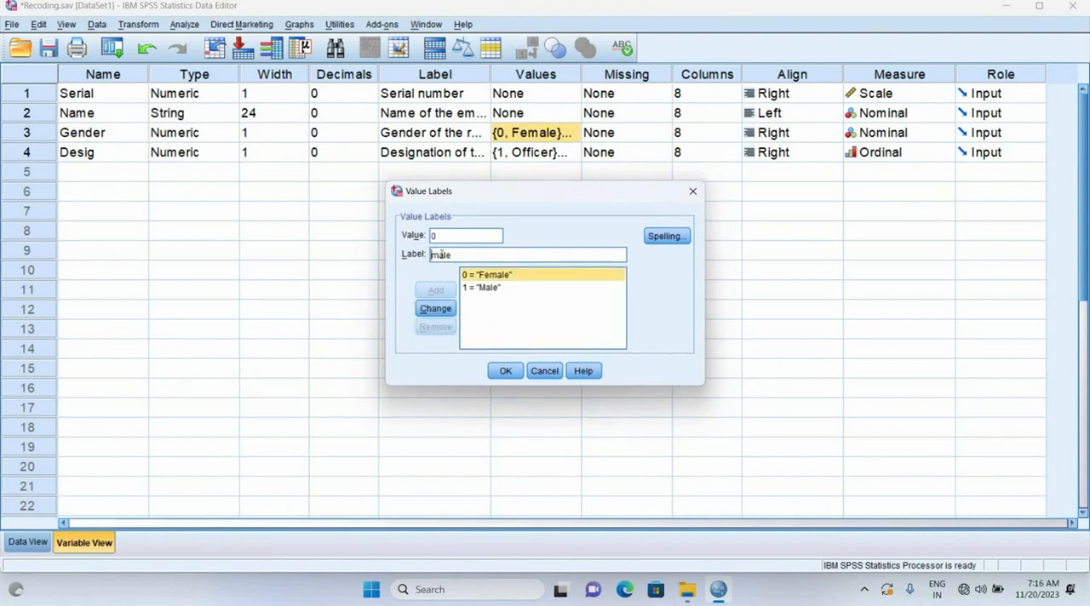
{"action": "key", "text": "Delete"}
{"action": "type", "text": "M"}
{"action": "left_click", "coordinate": [435, 308]}
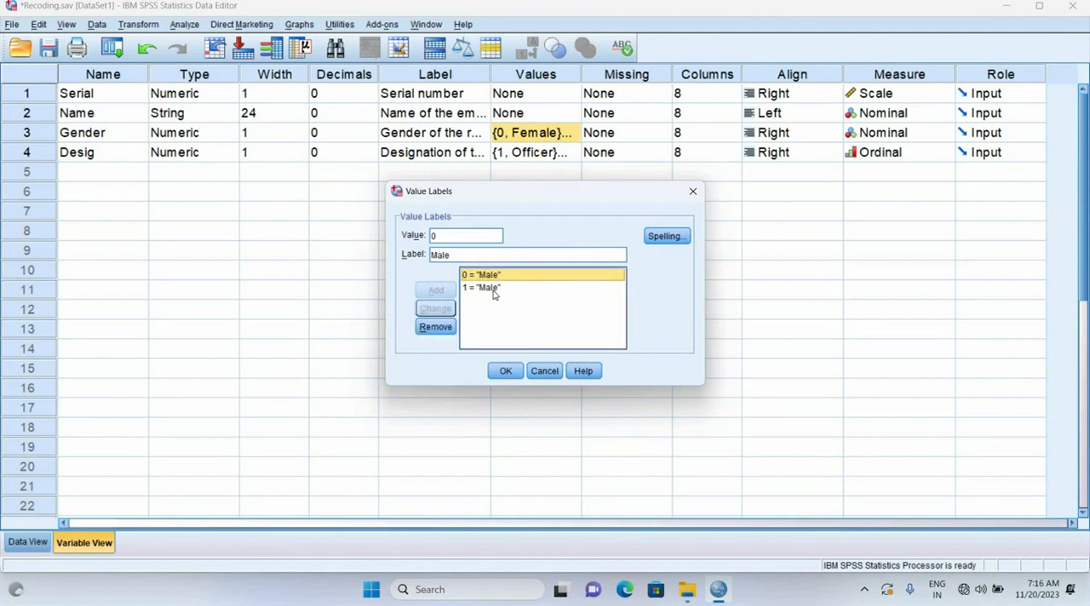
Change the value label of code 1 for the Gender variable to "Female" and apply the updated value labels
{"action": "left_click", "coordinate": [481, 287]}
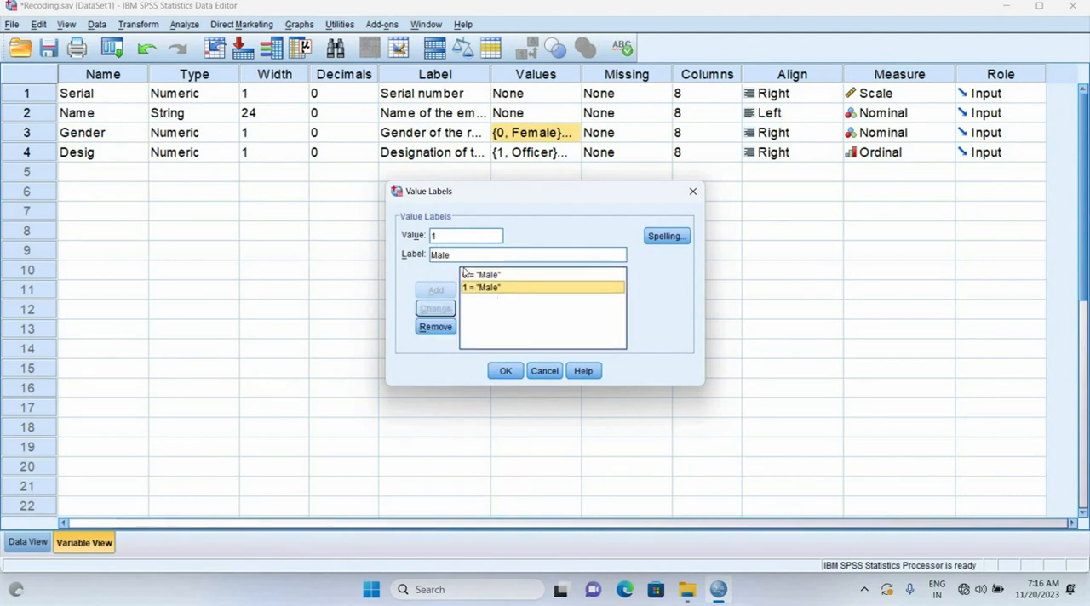
{"action": "type", "text": "Female"}
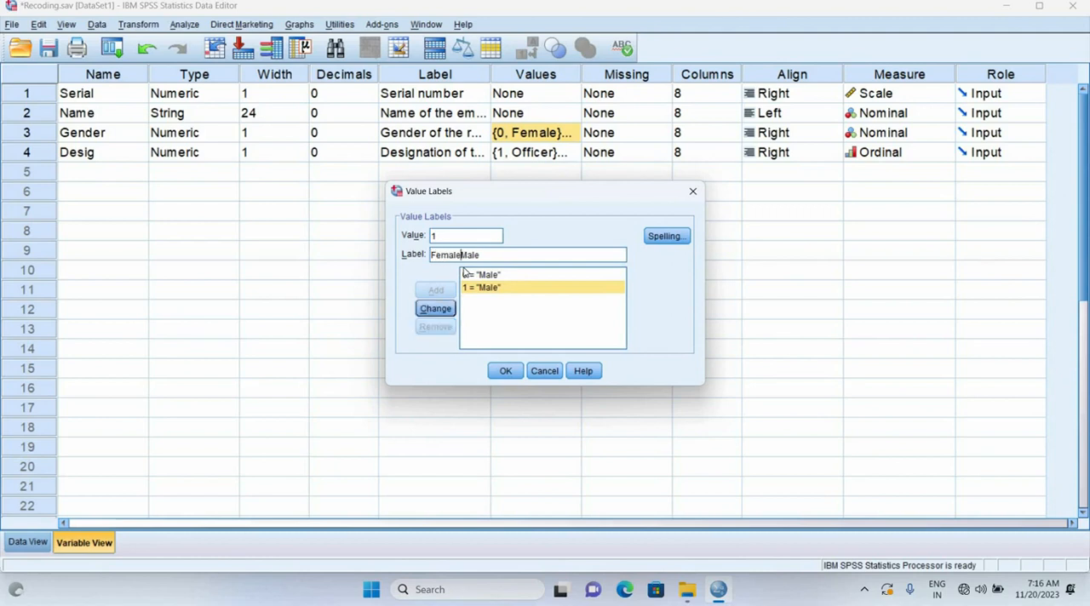
{"action": "left_click", "coordinate": [506, 371]}
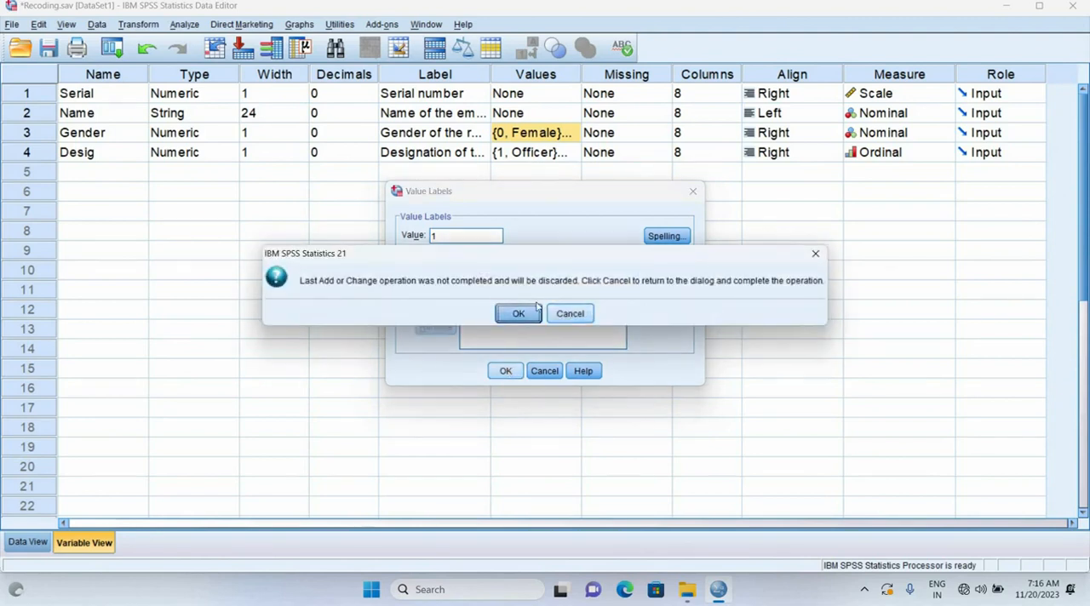
{"action": "left_click", "coordinate": [567, 314]}
{"action": "left_click", "coordinate": [434, 309]}
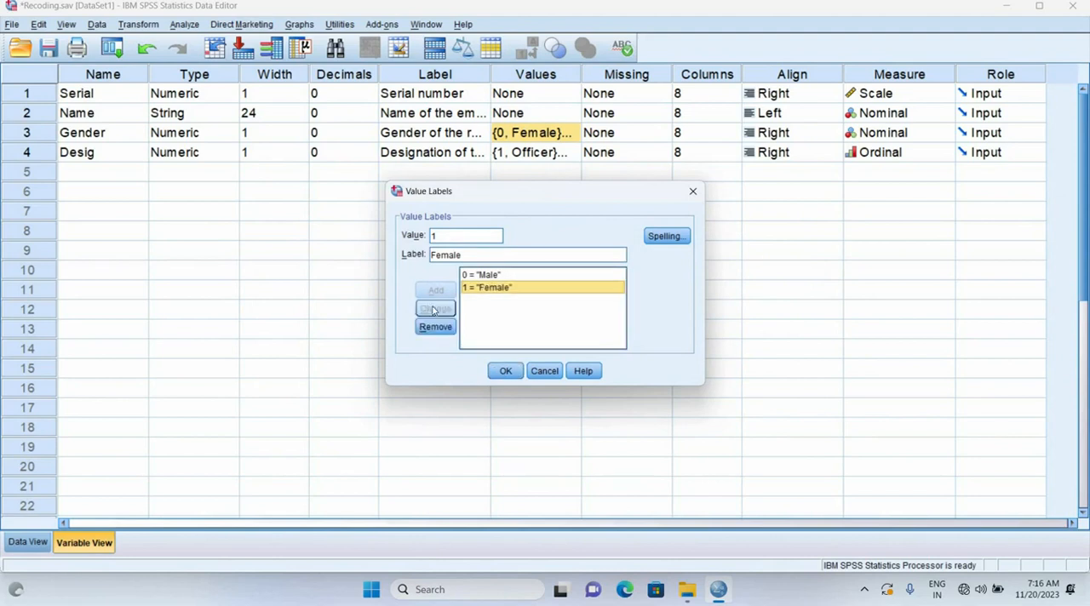
{"action": "left_click", "coordinate": [505, 372]}
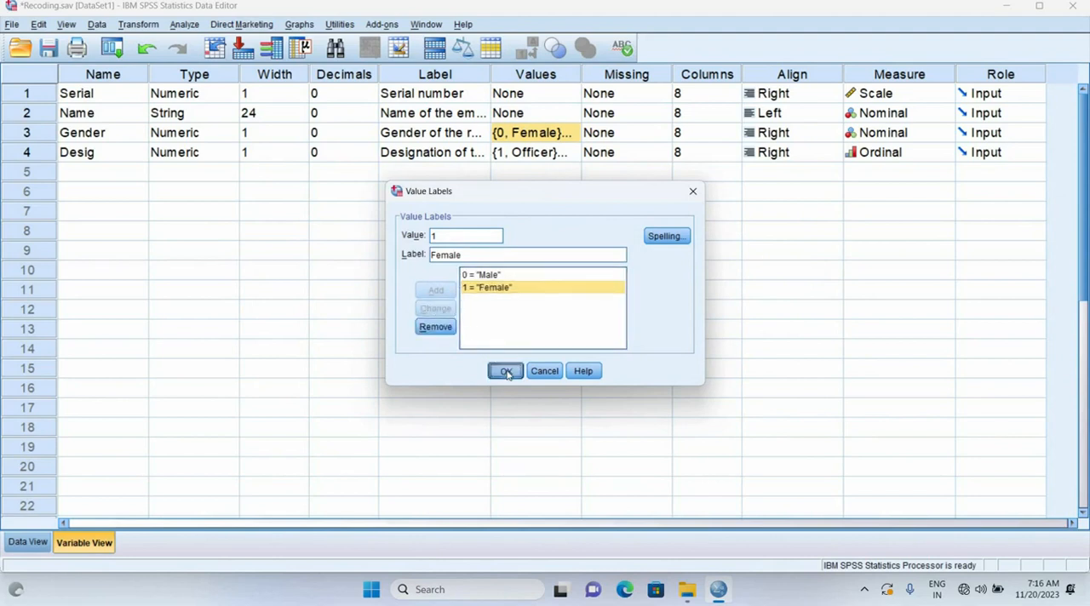
Check the recoded data by toggling between value labels and numeric codes, ending on the codes
{"action": "left_click", "coordinate": [25, 542]}
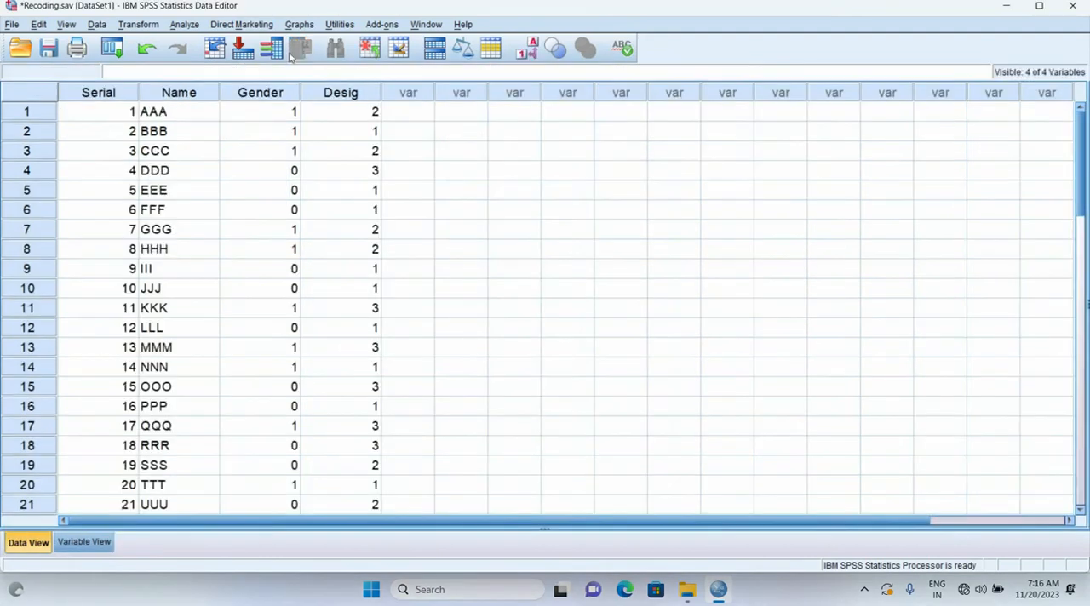
{"action": "left_click", "coordinate": [529, 49]}
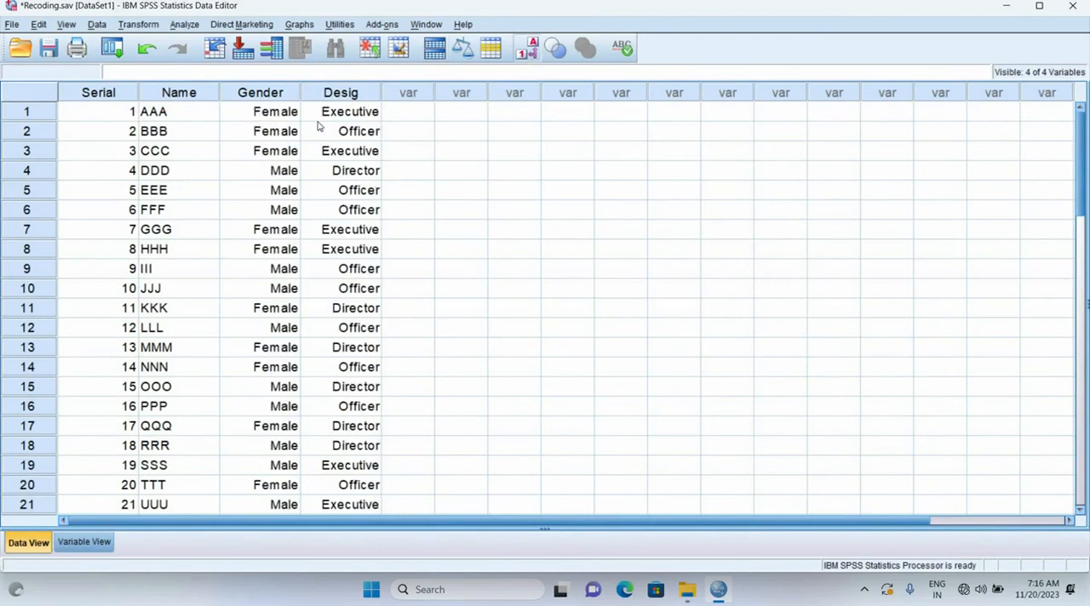
{"action": "left_click", "coordinate": [525, 49]}
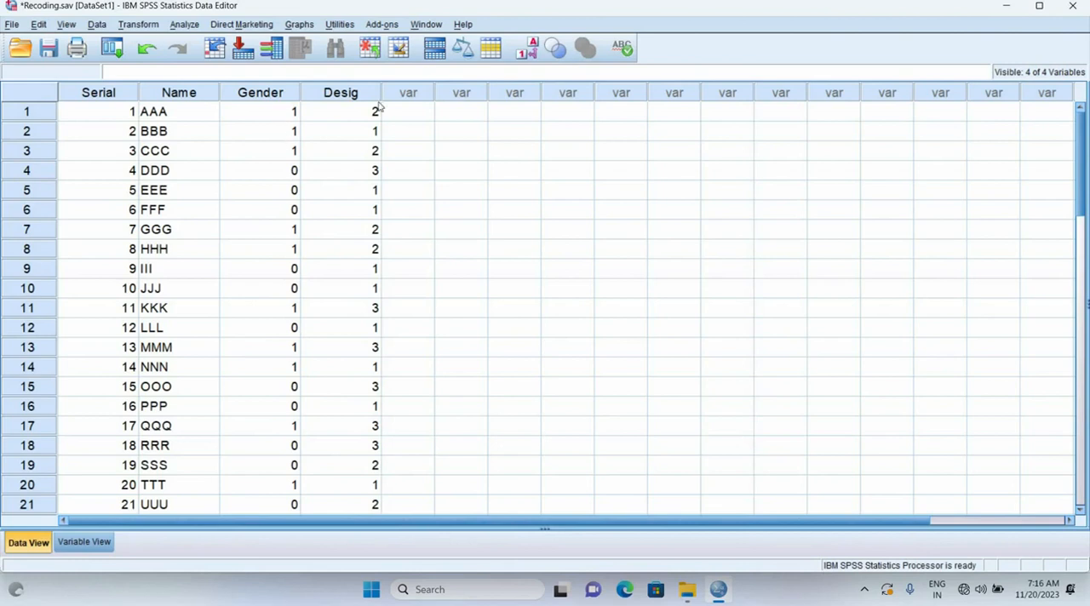
{"action": "left_click", "coordinate": [520, 56]}
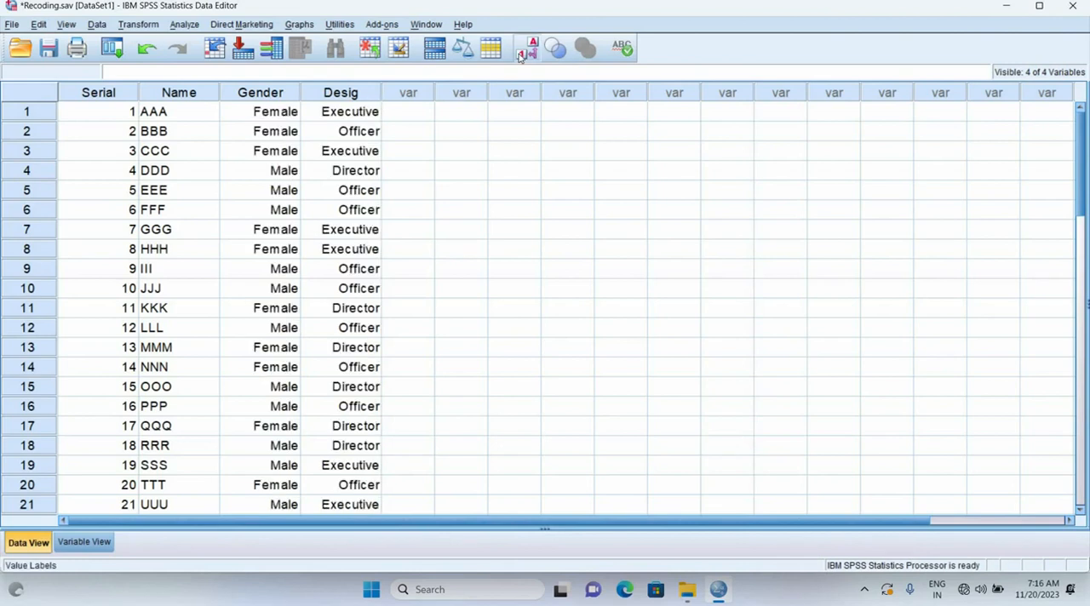
{"action": "left_click", "coordinate": [520, 56]}
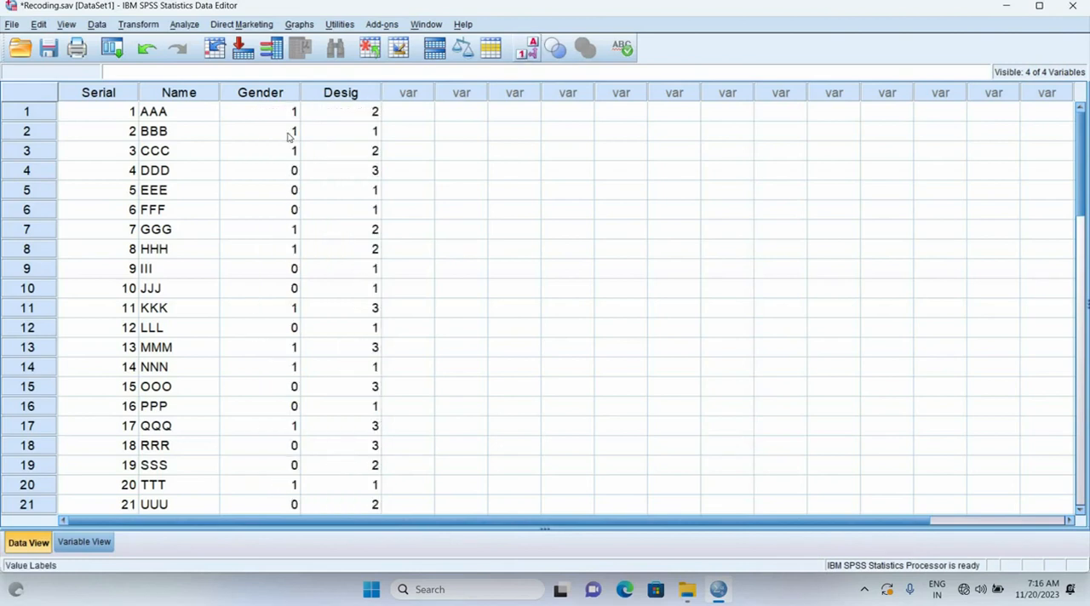
Start a Recode into Different Variables with the designation variable Desig as the input variable
{"action": "left_click", "coordinate": [138, 24]}
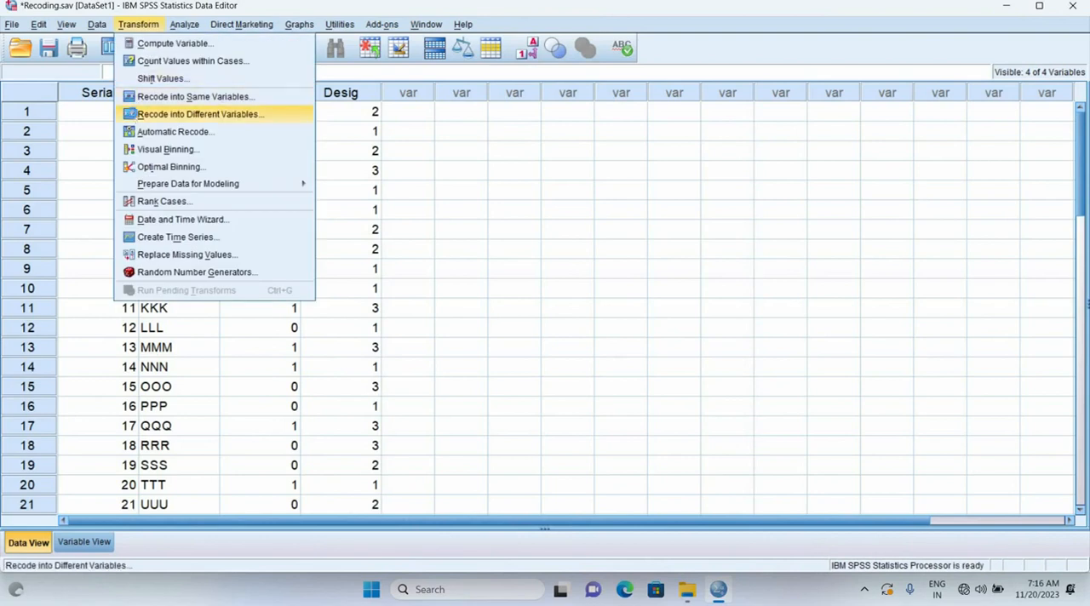
{"action": "left_click", "coordinate": [133, 117]}
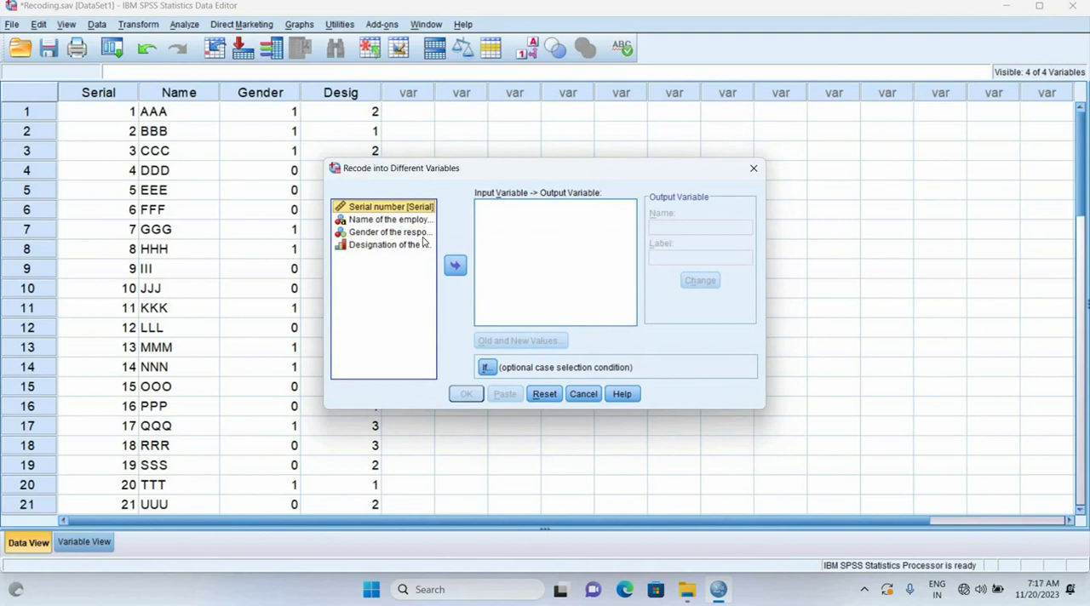
{"action": "left_click", "coordinate": [378, 247]}
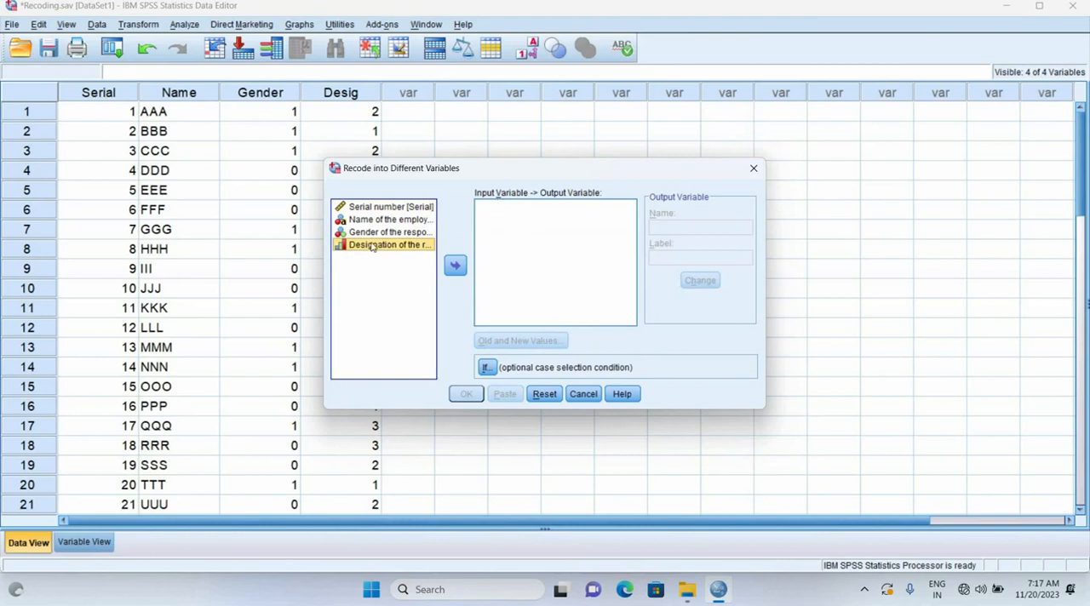
{"action": "left_click", "coordinate": [457, 266]}
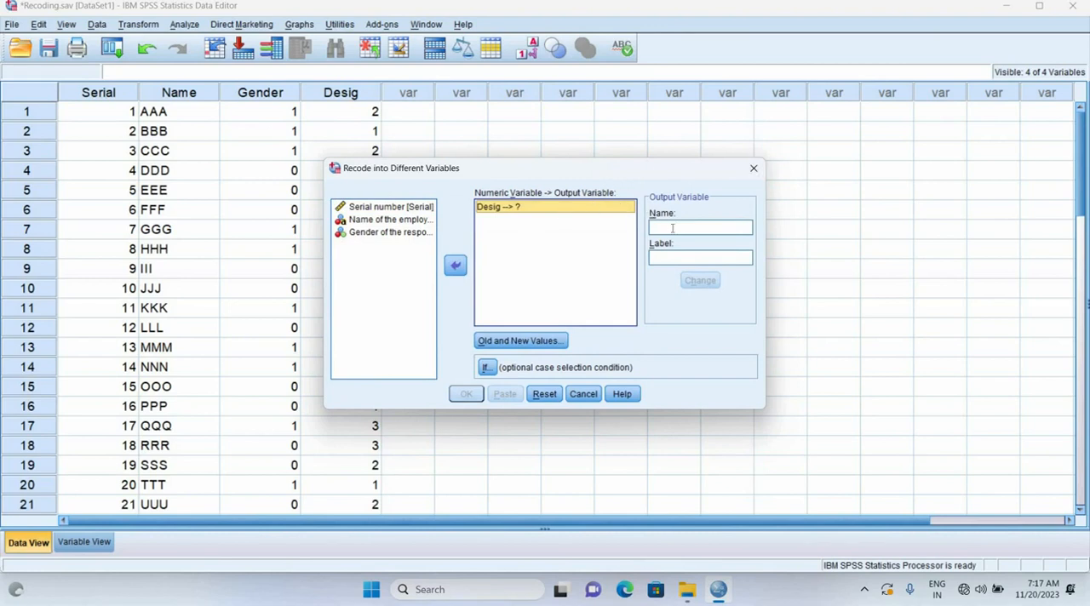
Name the output variable Desig_Recode, label it "Officer and others", and assign it to Desig
{"action": "left_click", "coordinate": [673, 228]}
{"action": "type", "text": "Desig"}
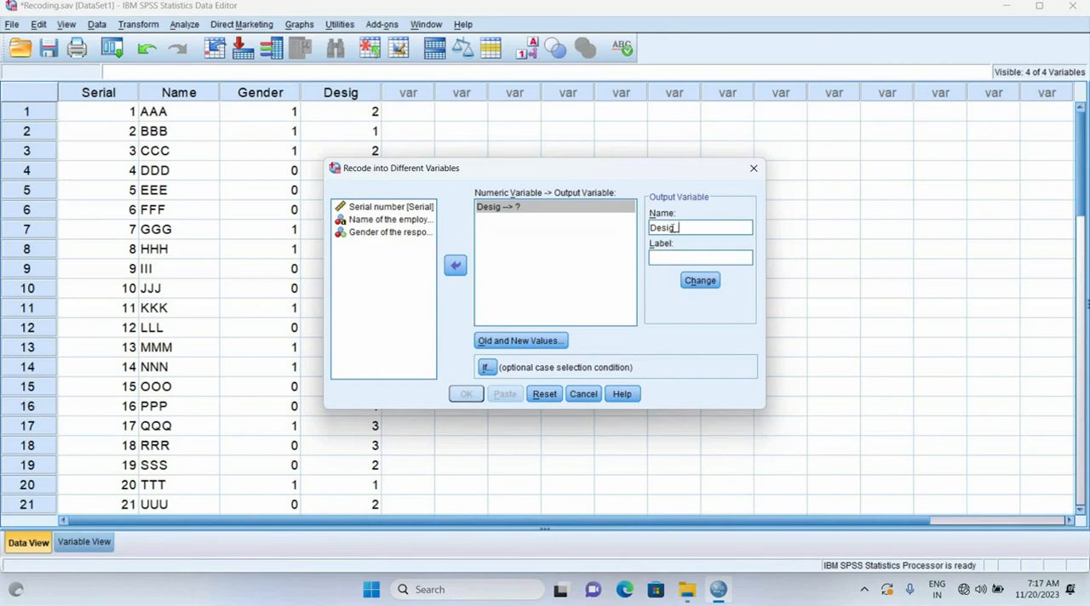
{"action": "type", "text": "_Recode"}
{"action": "type", "text": "O"}
{"action": "type", "text": "ffic"}
{"action": "type", "text": "er's"}
{"action": "type", "text": "nd"}
{"action": "type", "text": " others"}
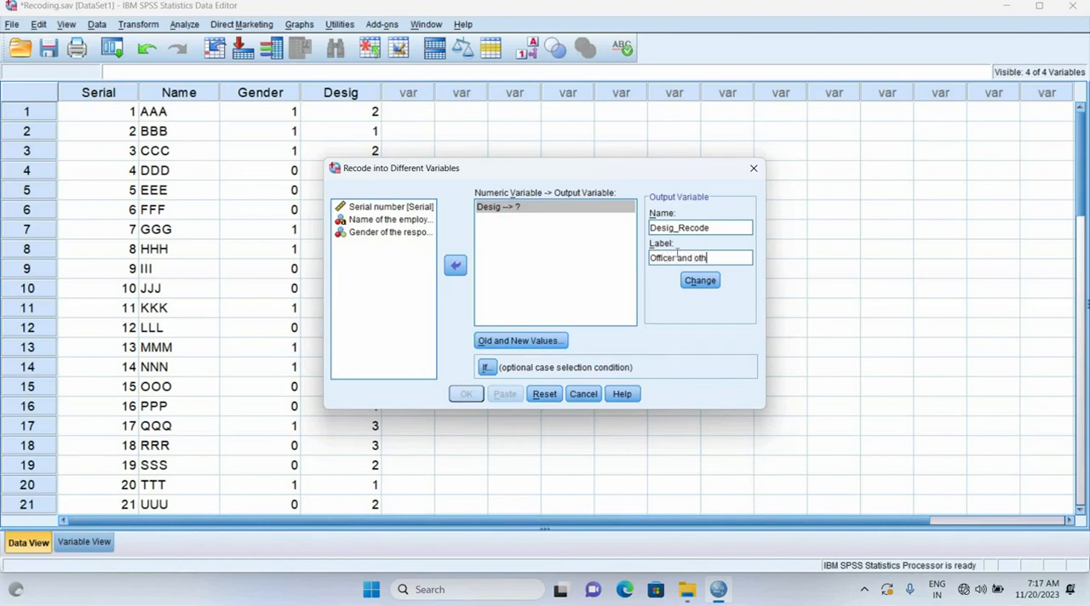
{"action": "left_click", "coordinate": [698, 281]}
Define the old and new values for the Desig recode: 1 stays 1, 2 stays 2, and 3 becomes 2
{"action": "left_click", "coordinate": [521, 341]}
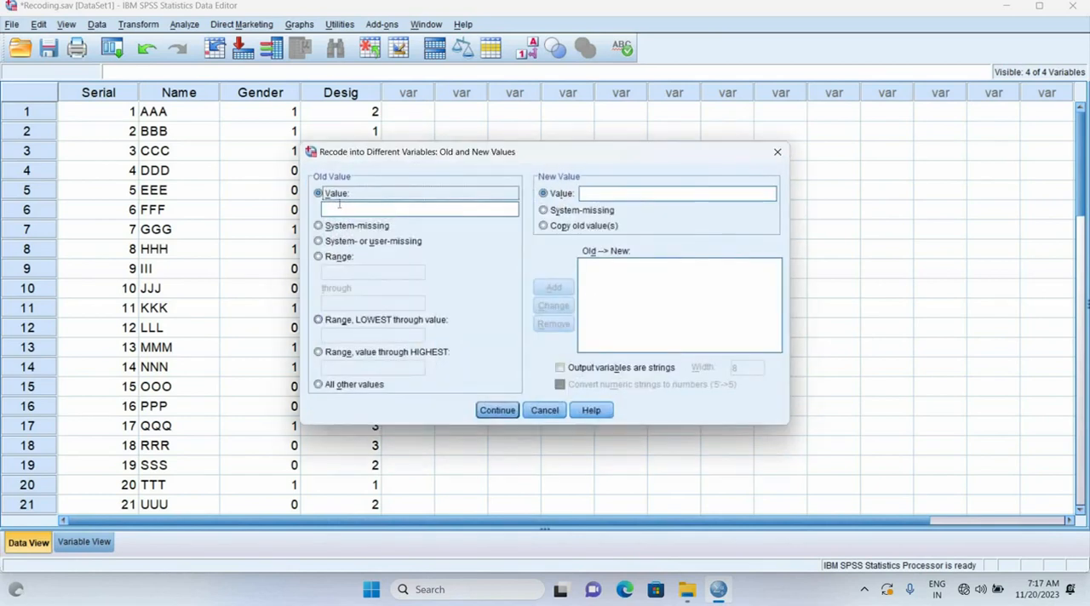
{"action": "left_click", "coordinate": [341, 208]}
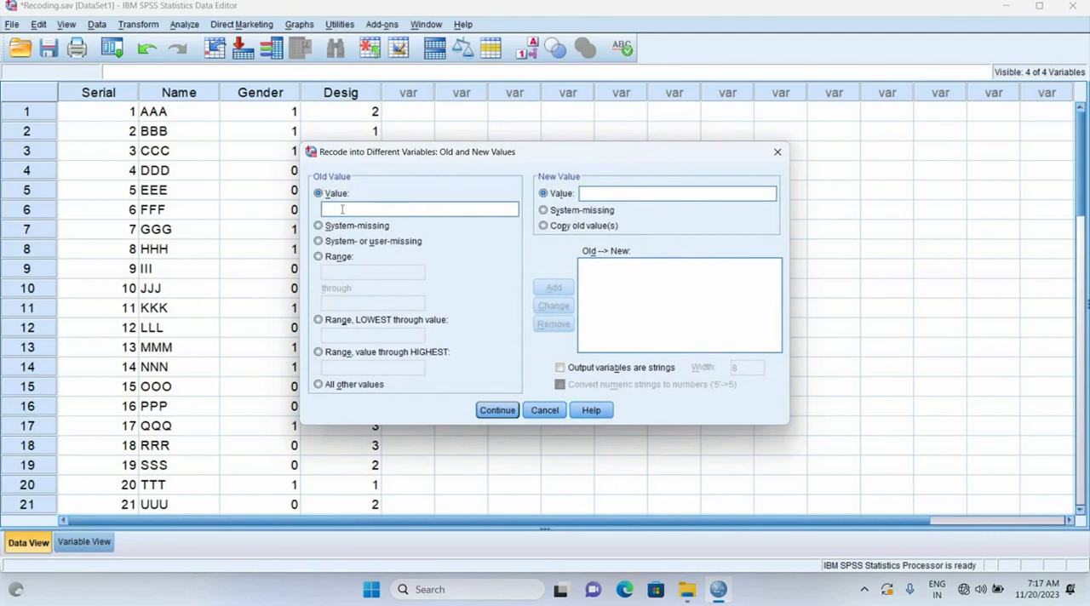
{"action": "type", "text": "1"}
{"action": "left_click", "coordinate": [634, 192]}
{"action": "type", "text": "1"}
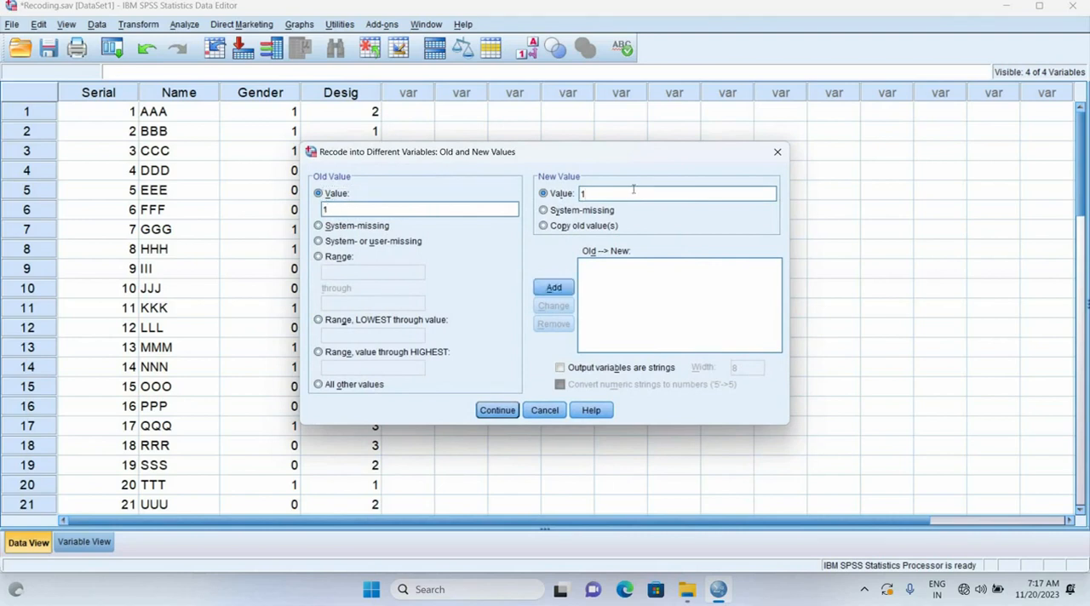
{"action": "left_click", "coordinate": [554, 288]}
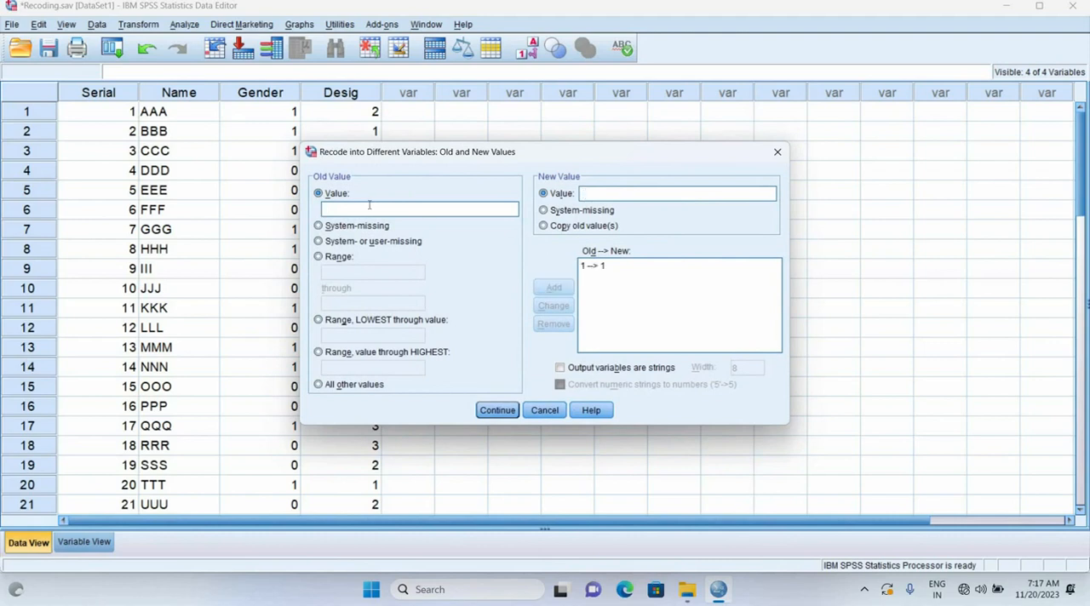
{"action": "type", "text": "22"}
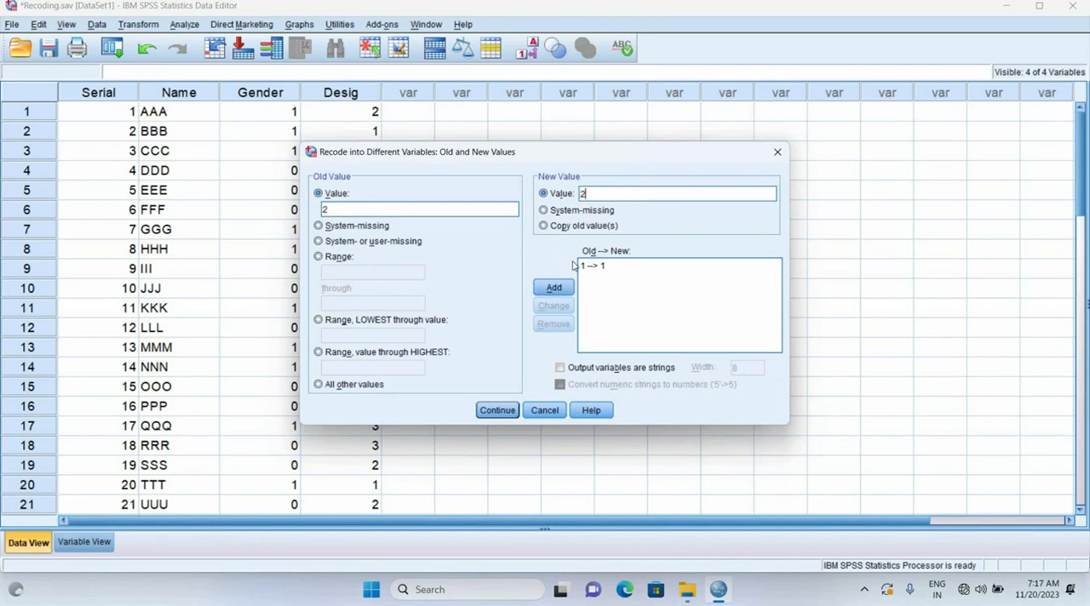
{"action": "left_click", "coordinate": [554, 287]}
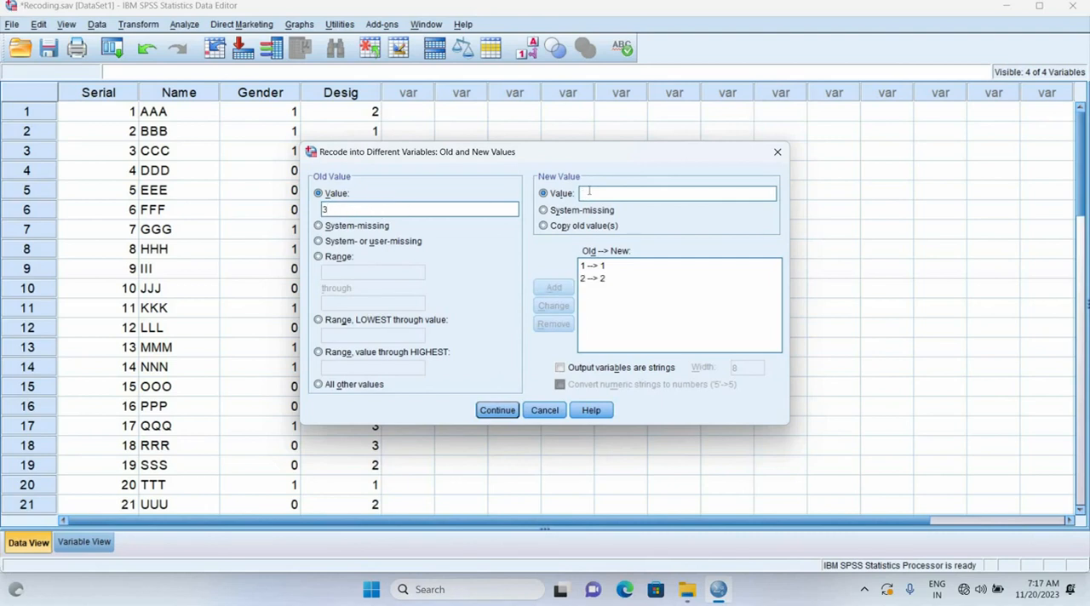
{"action": "type", "text": "2"}
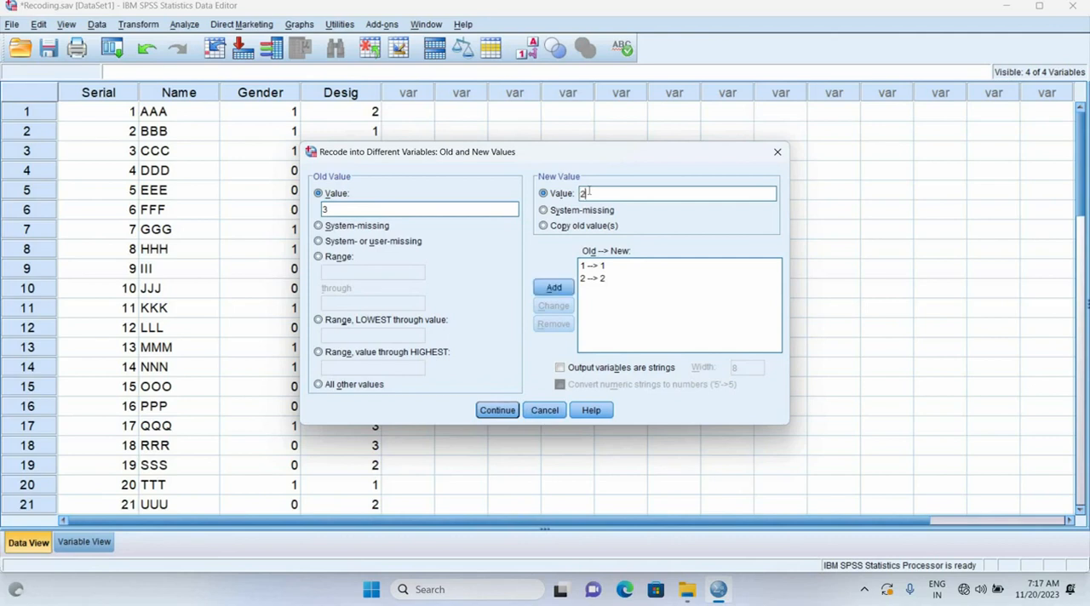
{"action": "left_click", "coordinate": [554, 290]}
{"action": "left_click", "coordinate": [506, 411]}
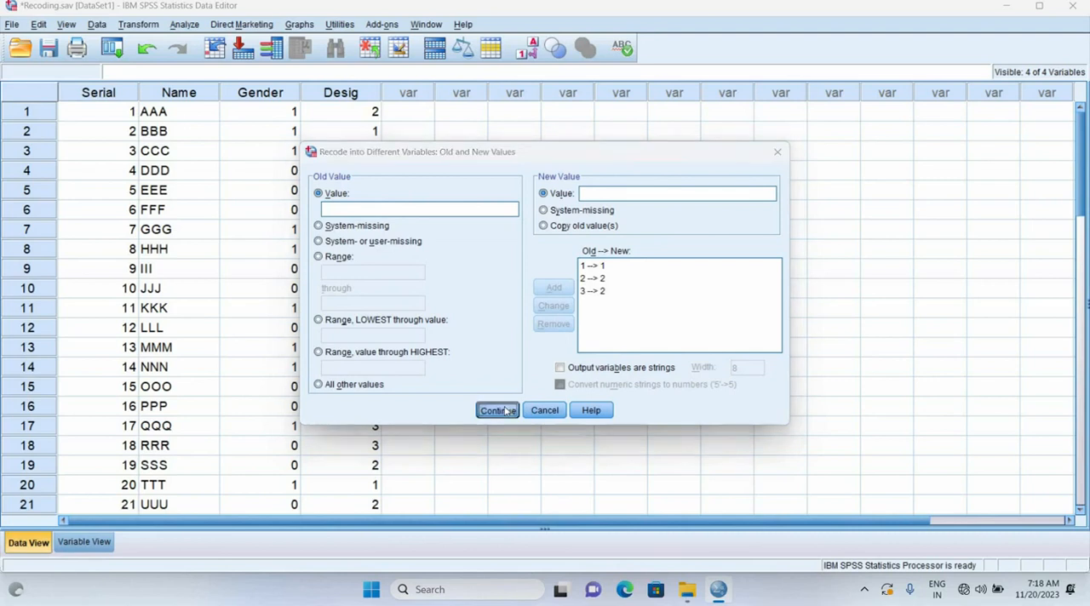
Run the Desig recode and close the resulting output document without saving it
{"action": "left_click", "coordinate": [465, 392]}
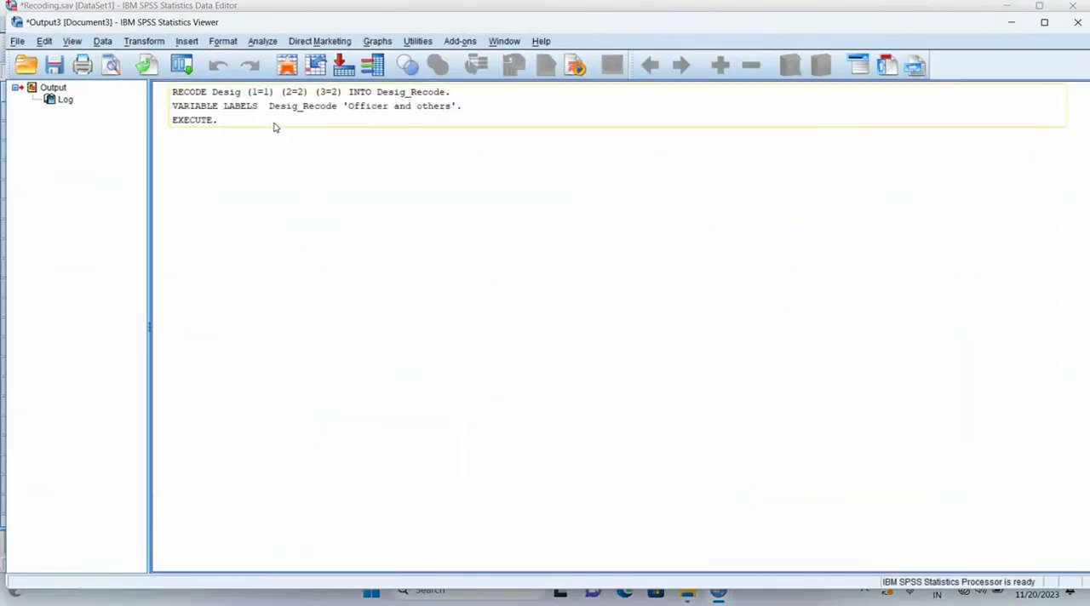
{"action": "left_click", "coordinate": [1077, 22]}
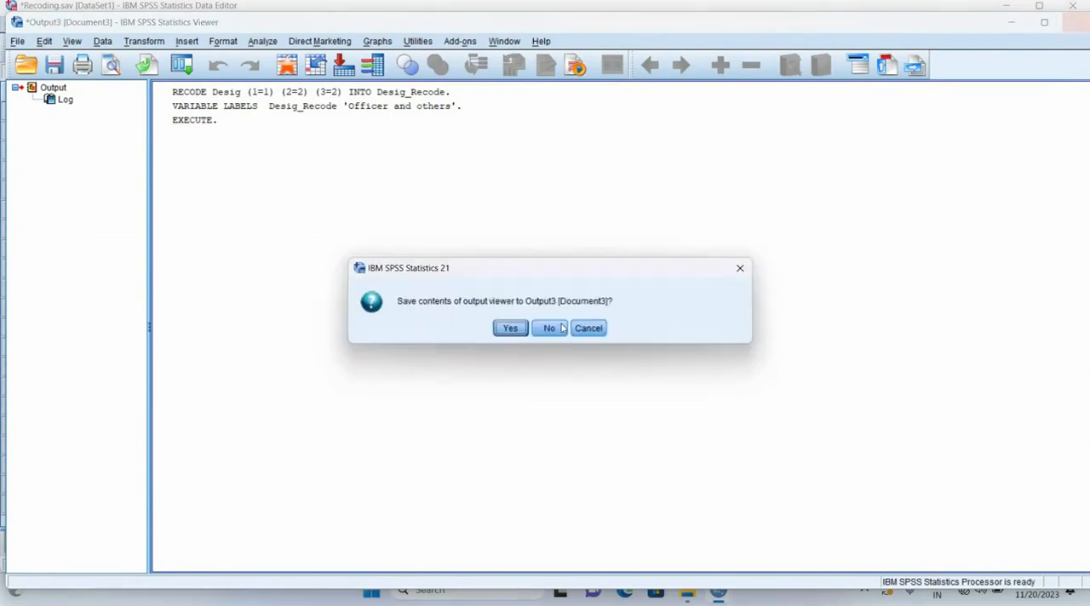
{"action": "left_click", "coordinate": [549, 329]}
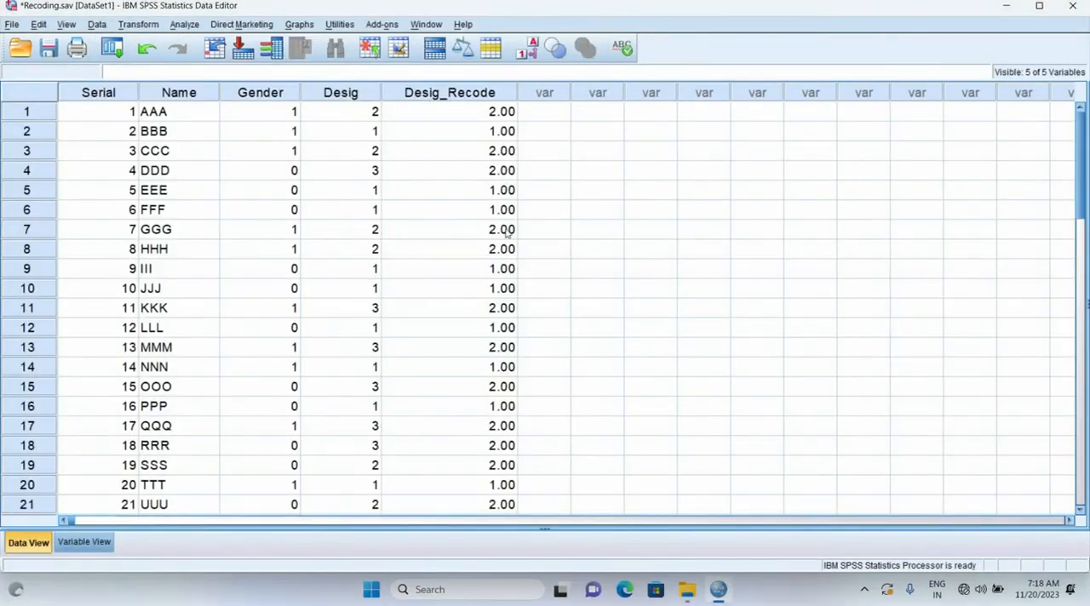
Set the Desig_Recode variable's decimals to 0 and its width to 1 in the variable definitions
{"action": "left_click", "coordinate": [84, 542]}
{"action": "left_click", "coordinate": [372, 174]}
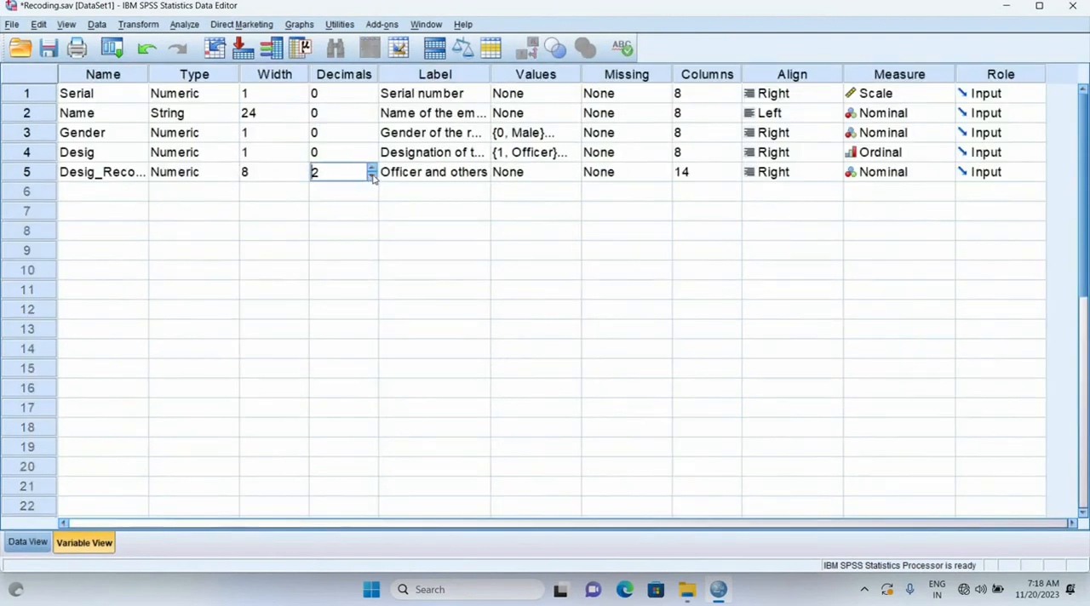
{"action": "left_click", "coordinate": [372, 177]}
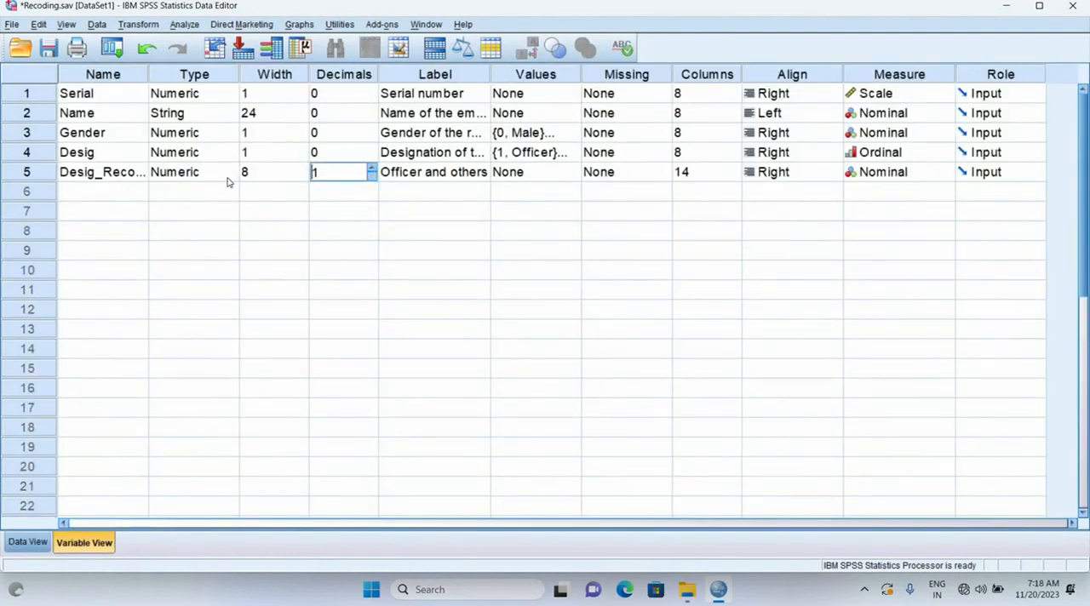
{"action": "left_click", "coordinate": [269, 173]}
{"action": "left_click", "coordinate": [303, 179]}
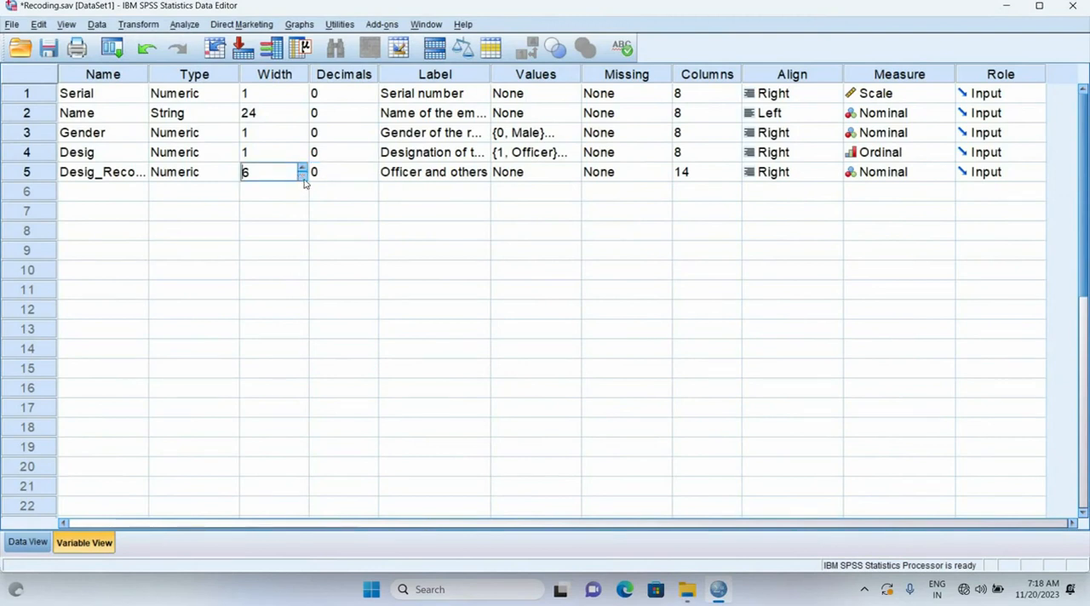
{"action": "left_click", "coordinate": [302, 177]}
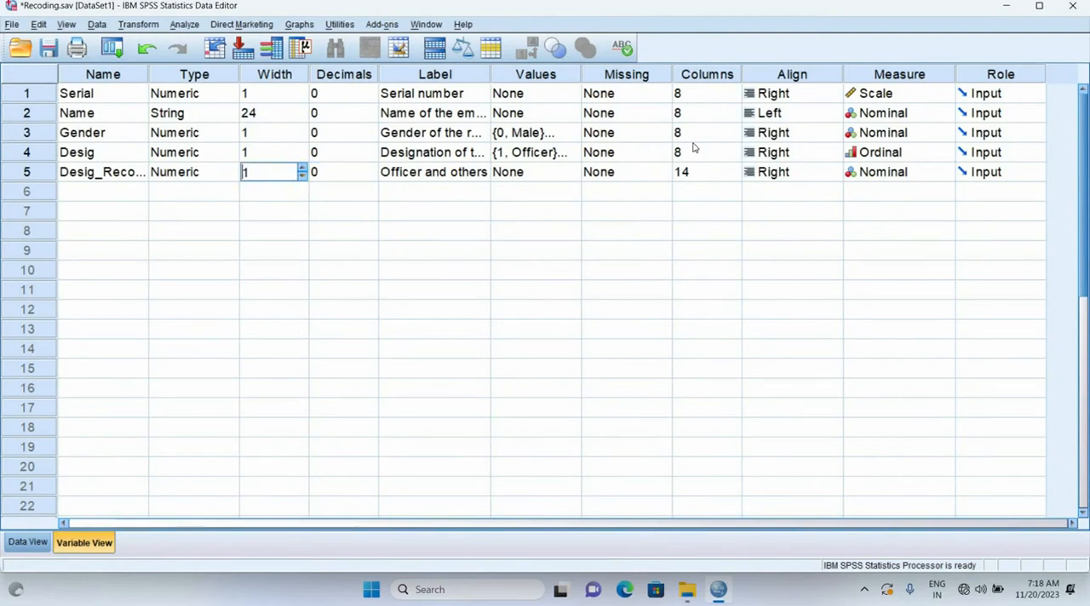
Define the value labels of Desig_Recode as 1 = "Officer" and 2 = "Others"
{"action": "left_click", "coordinate": [528, 172]}
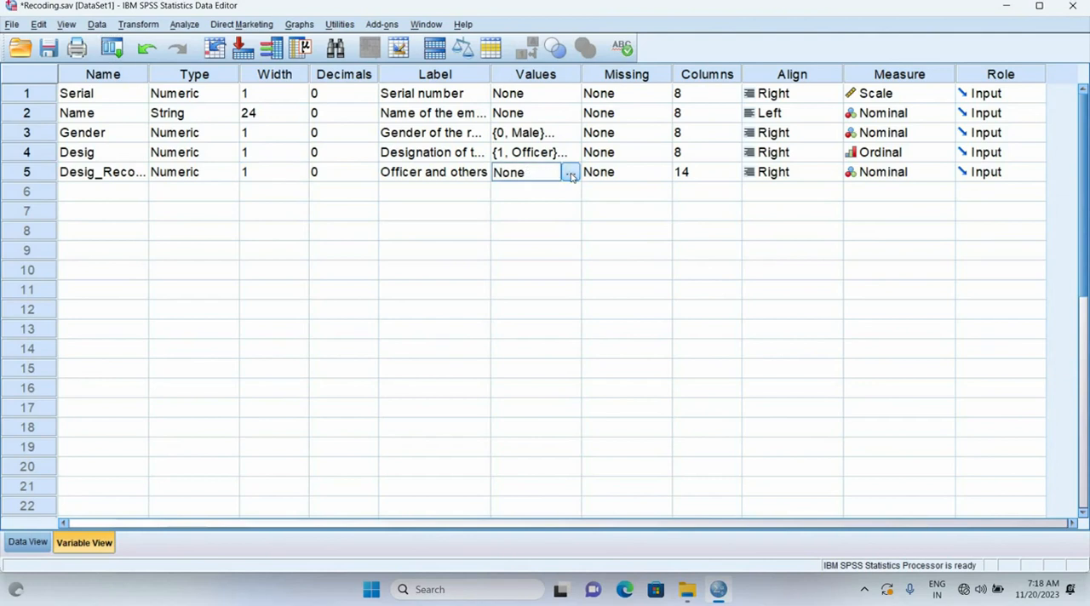
{"action": "left_click", "coordinate": [569, 174]}
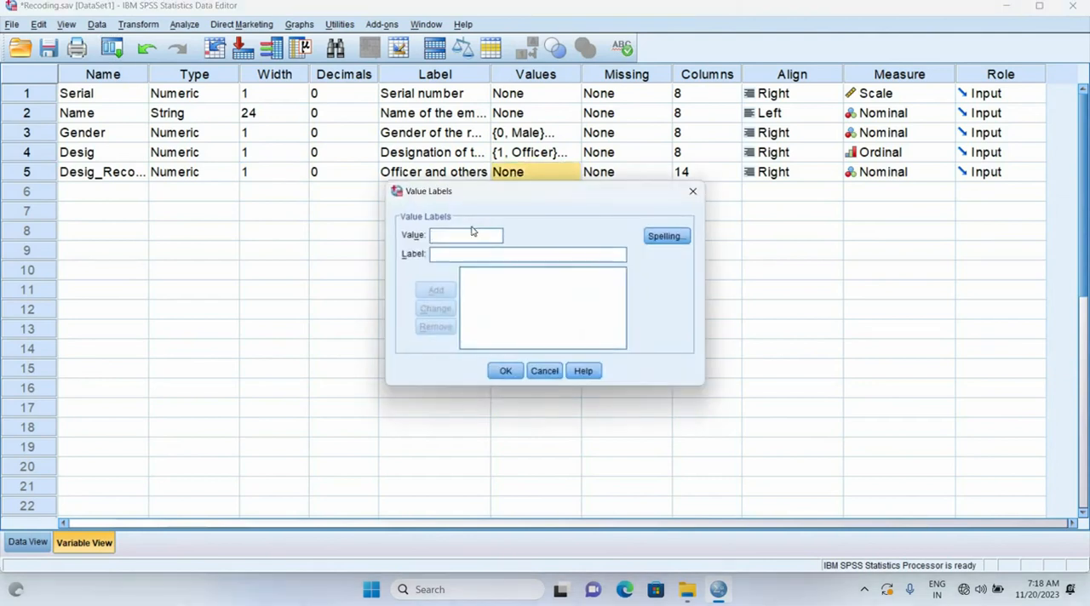
{"action": "type", "text": "1"}
{"action": "key", "text": "Tab"}
{"action": "type", "text": "Officer"}
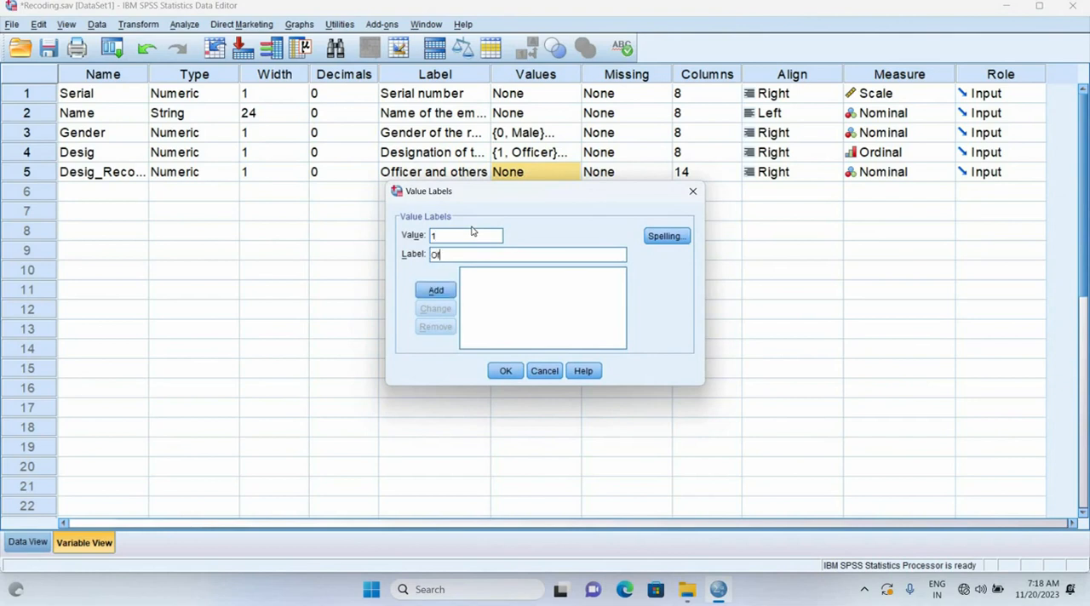
{"action": "left_click", "coordinate": [435, 291]}
{"action": "type", "text": "2"}
{"action": "key", "text": "Tab"}
{"action": "type", "text": "Others"}
{"action": "left_click", "coordinate": [446, 296]}
{"action": "key", "text": "Return"}
Return to the data and display value labels in place of numeric codes to compare Desig with Desig_Recode
{"action": "left_click", "coordinate": [31, 543]}
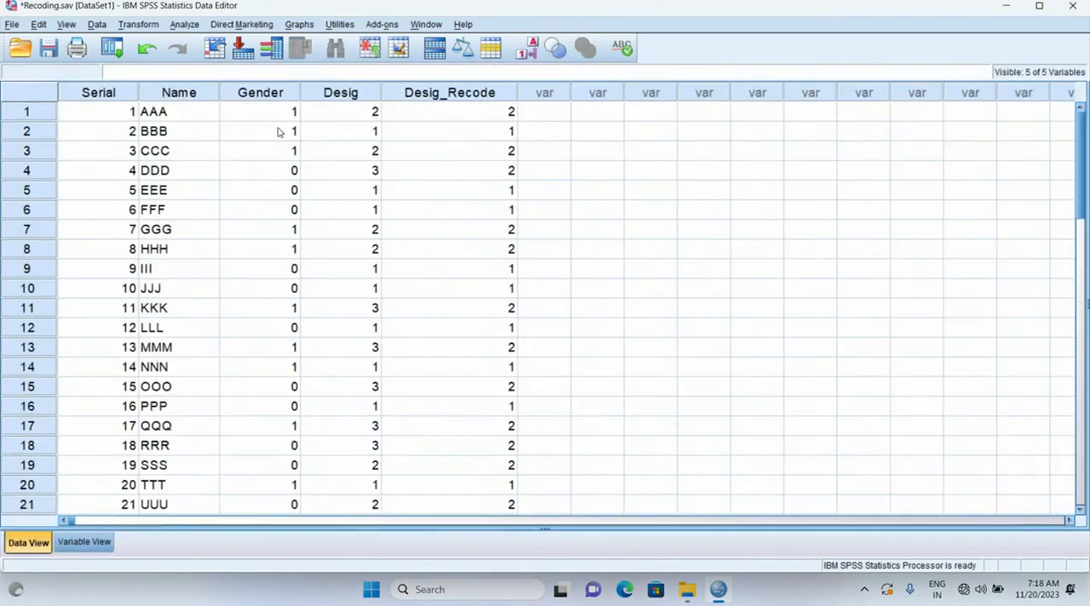
{"action": "left_click", "coordinate": [527, 51]}
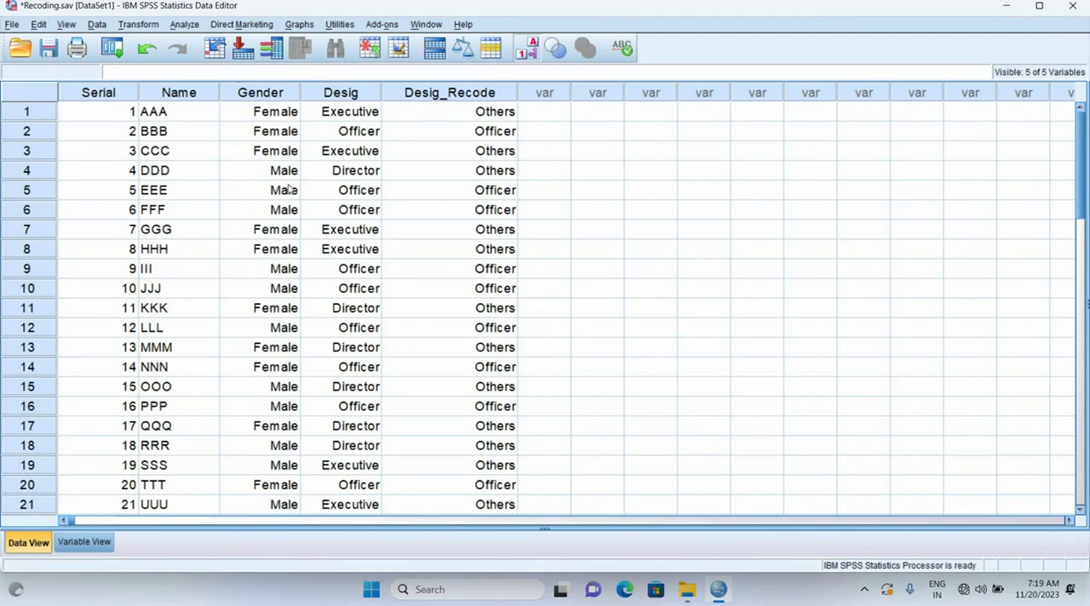
{"action": "left_click", "coordinate": [154, 25]}
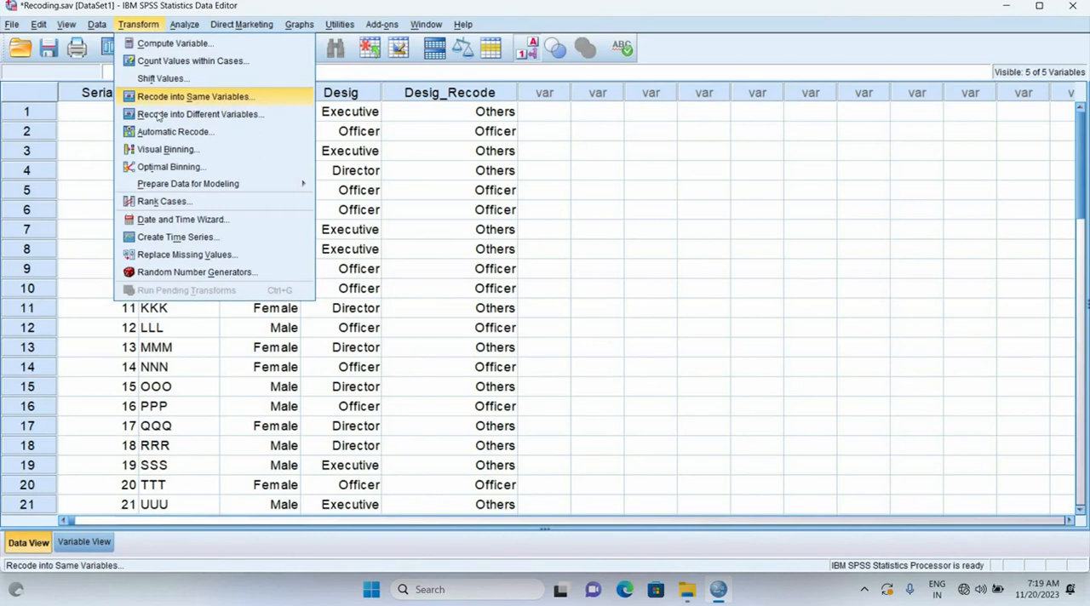
{"action": "left_click", "coordinate": [368, 167]}
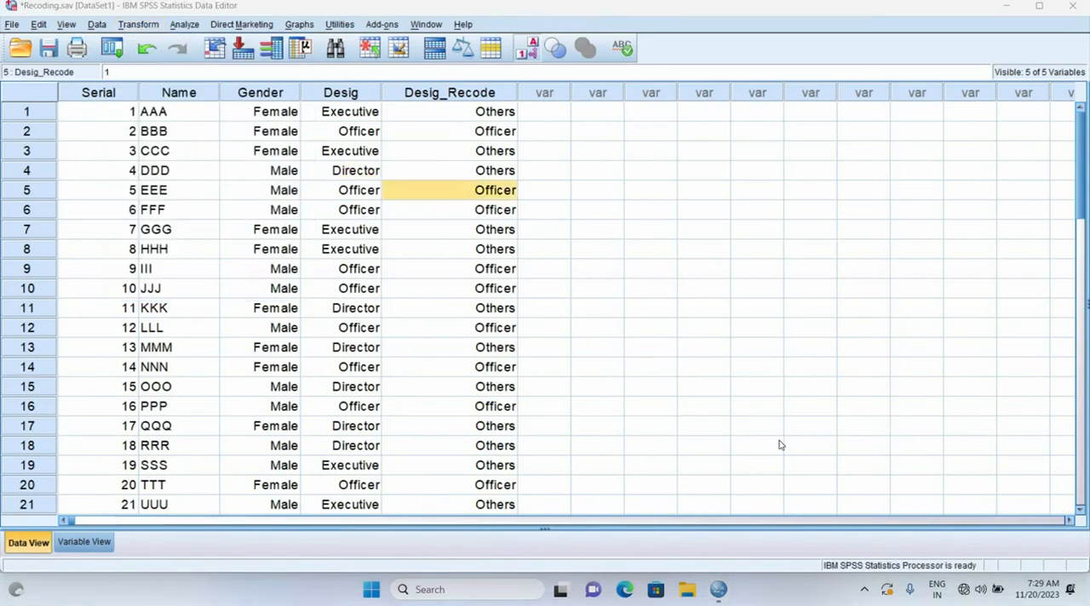